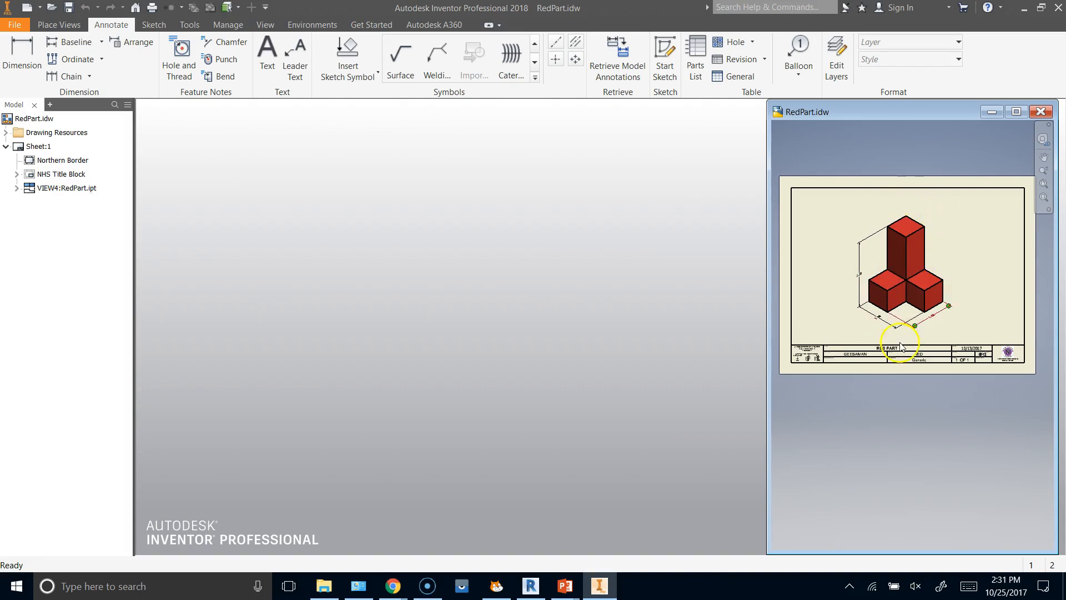
Frame the red part in the reference drawing and create a new part from the Standard.ipt template.
scroll(946, 244, "down", 5)
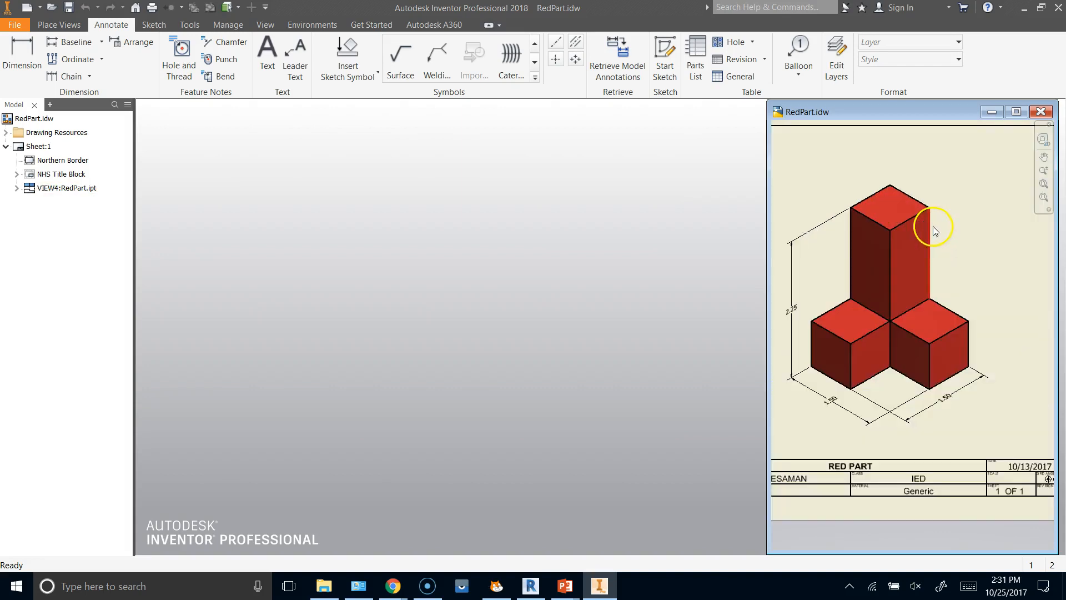
scroll(917, 232, "up", 5)
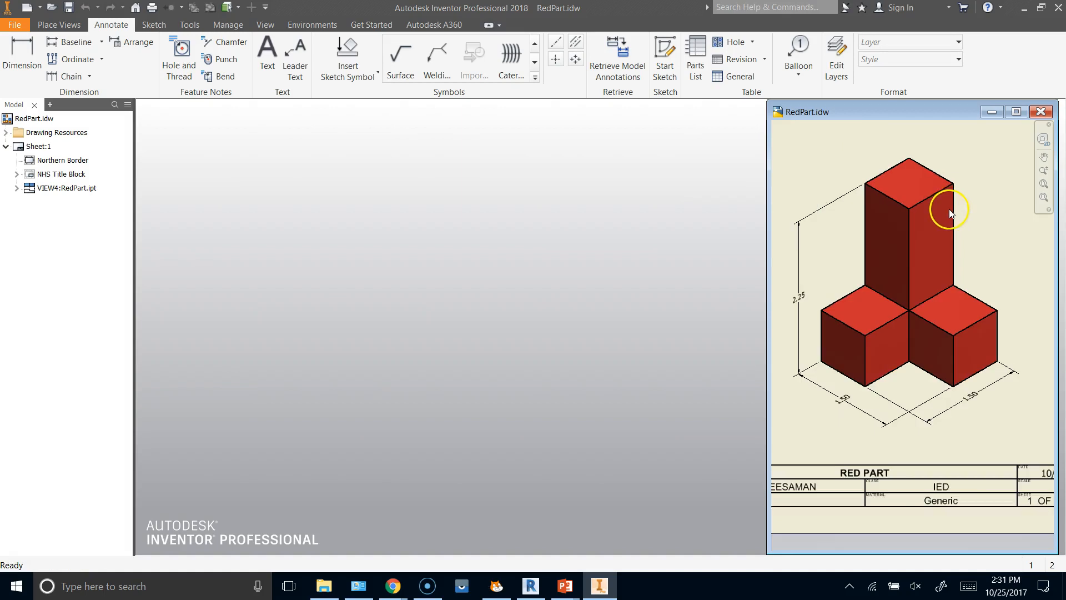
middle_click_drag(919, 230, 927, 250)
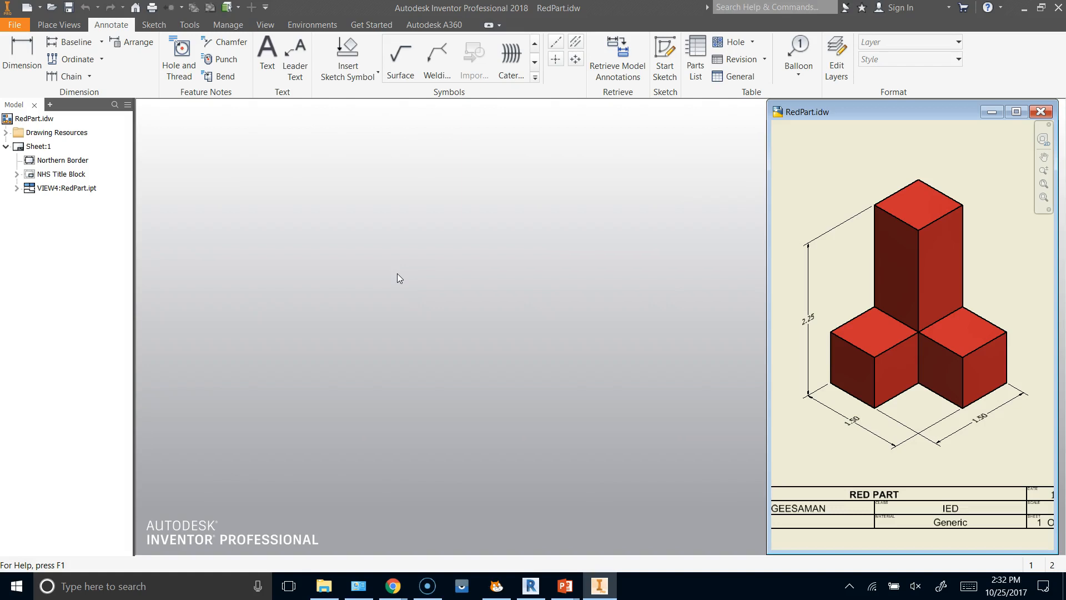
left_click(16, 26)
left_click(28, 82)
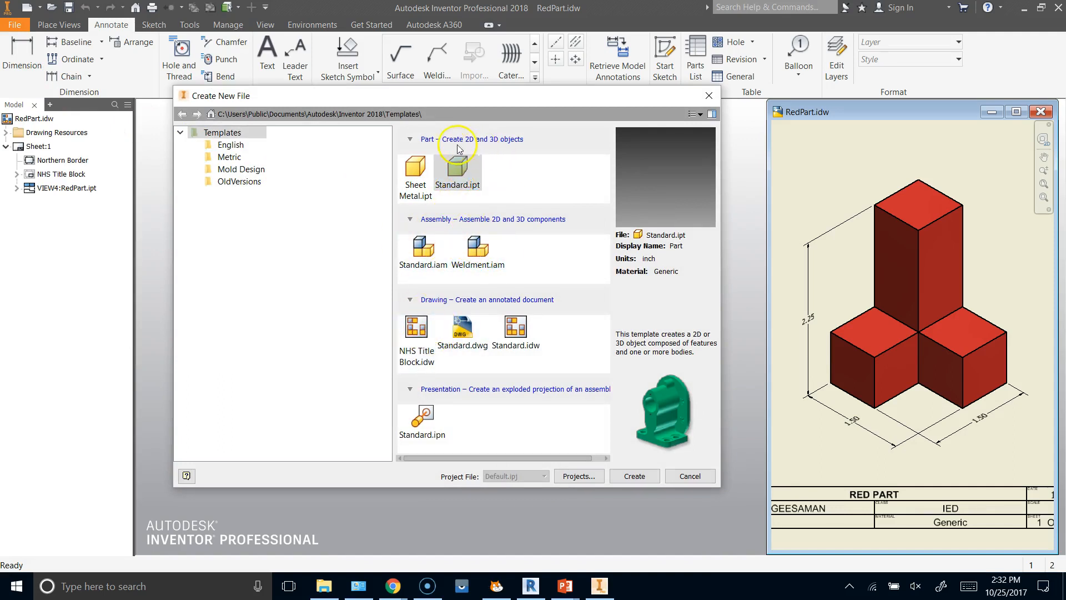
double_click(457, 169)
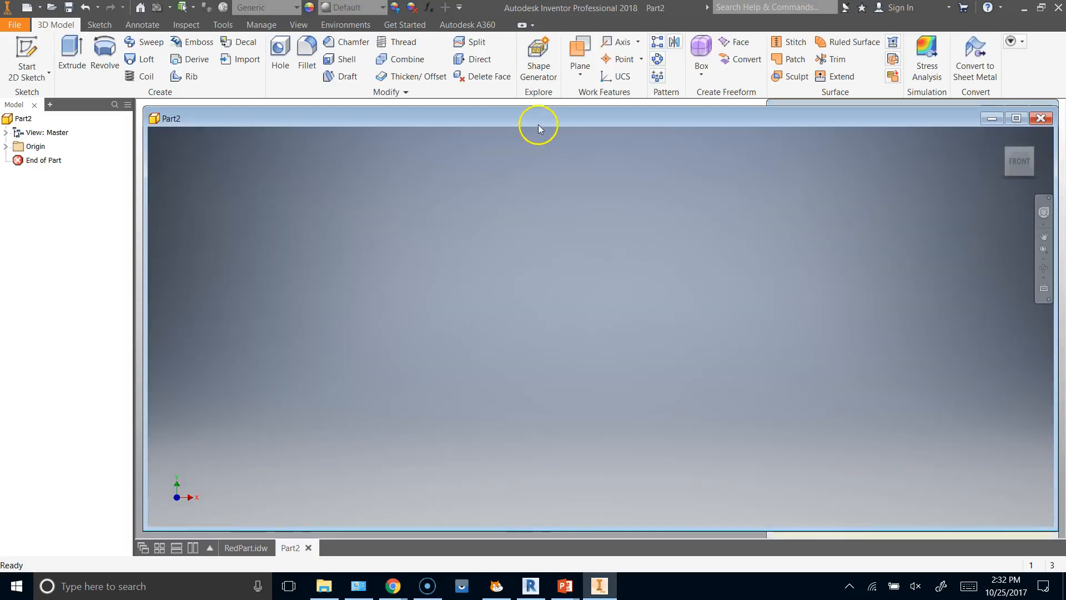
Resize the new part's window to fill the free space beside the RedPart.idw drawing.
left_click_drag(1053, 155, 760, 154)
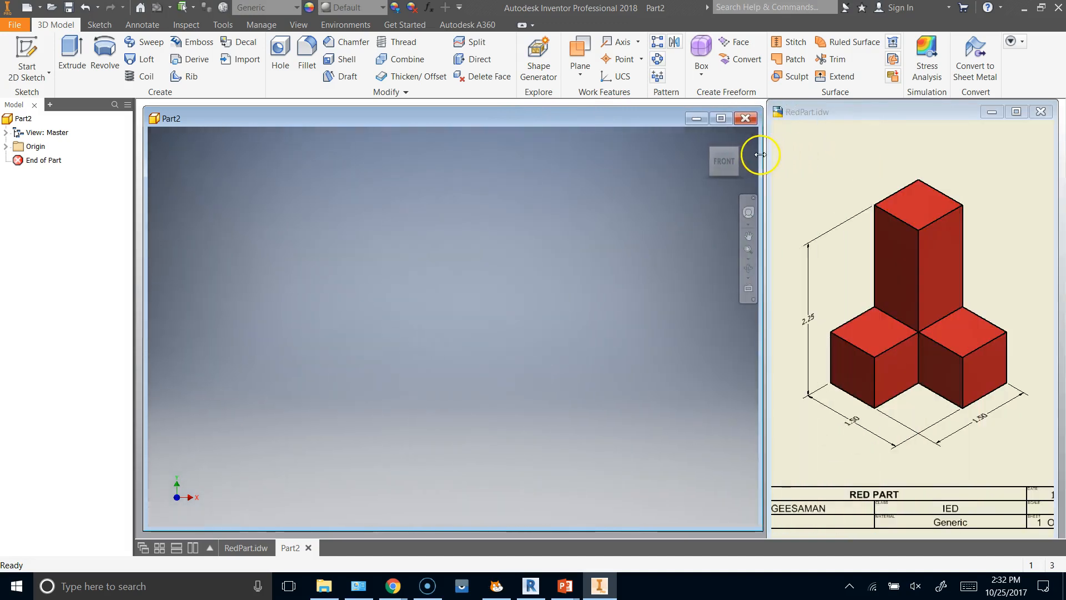
left_click_drag(142, 174, 141, 173)
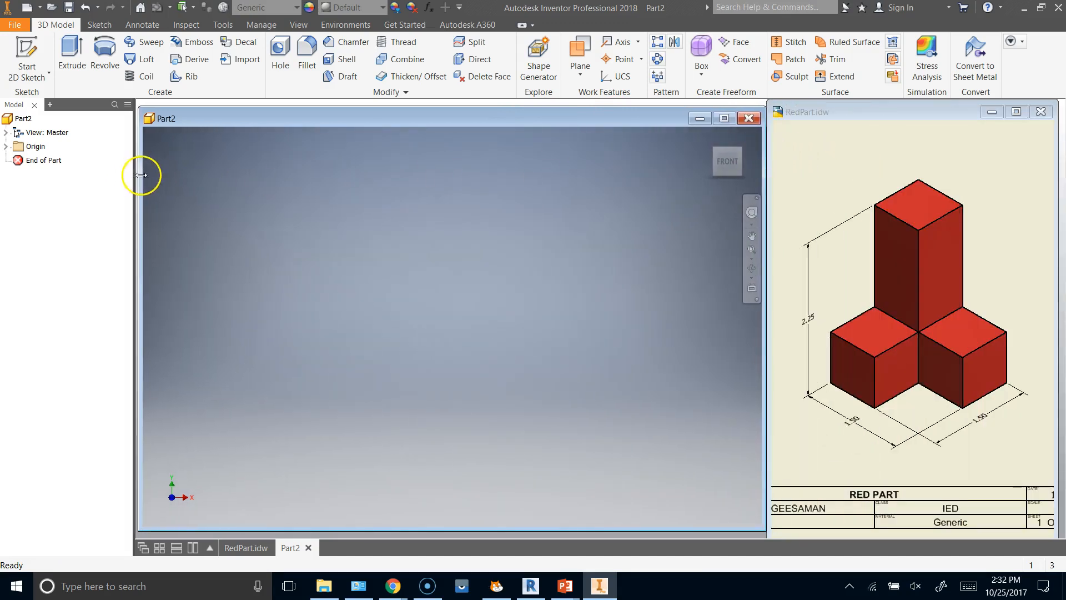
left_click_drag(178, 105, 177, 100)
left_click_drag(254, 529, 248, 535)
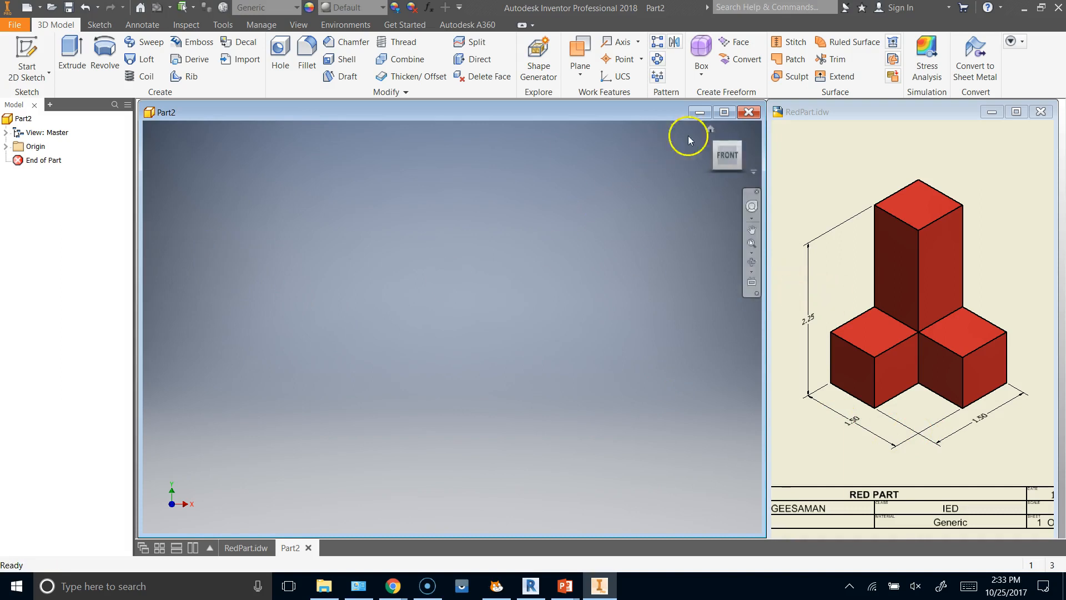
Start a 2D sketch on the XY plane and place a rectangle's first corner at the origin.
left_click(28, 47)
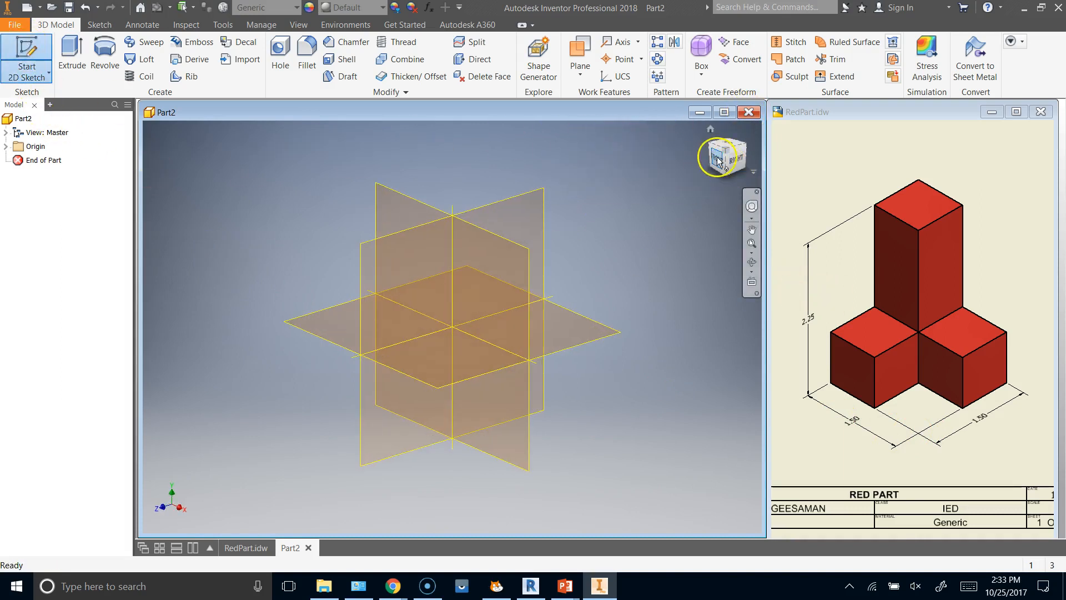
left_click(392, 198)
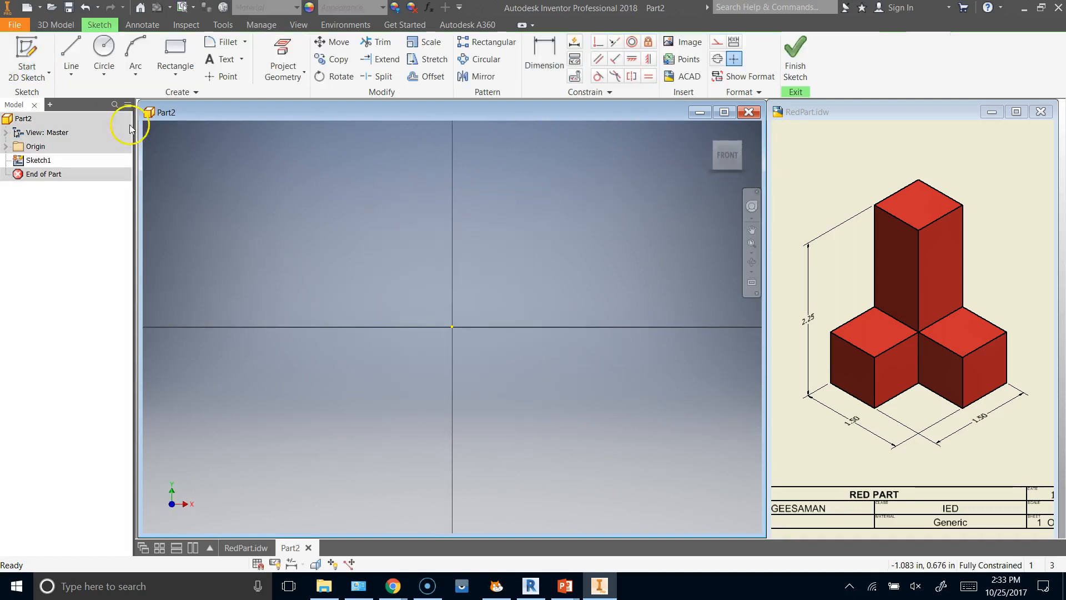
left_click(175, 53)
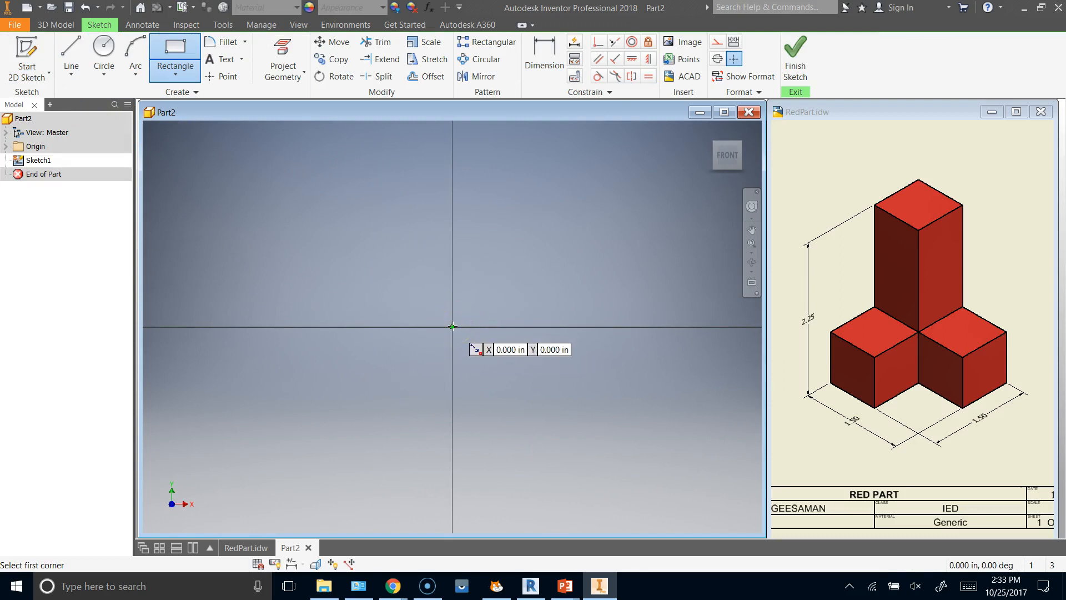
left_click(453, 327)
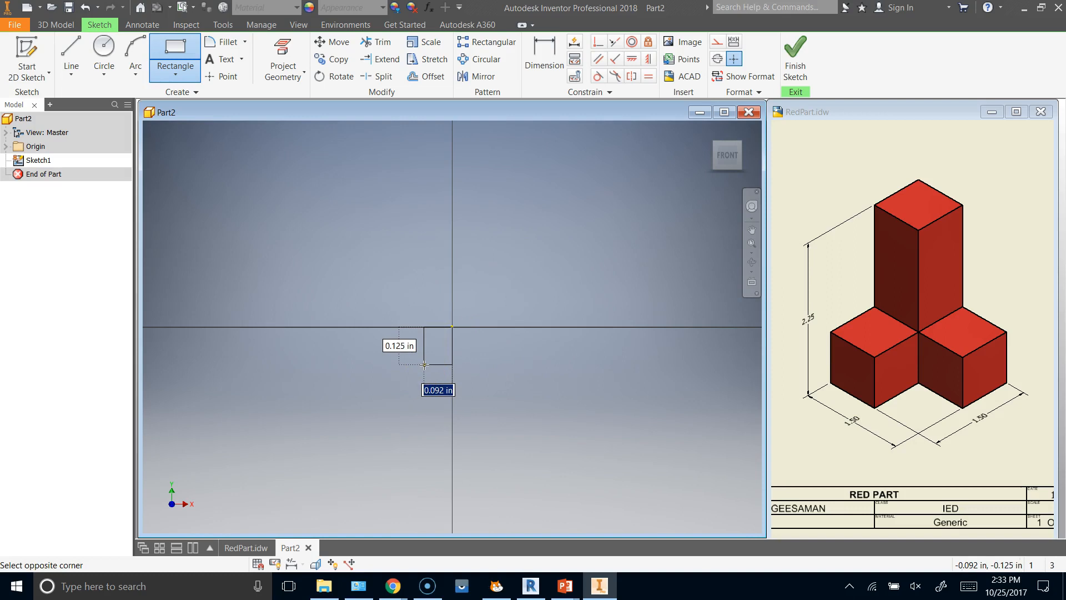
scroll(424, 365, "down", 2)
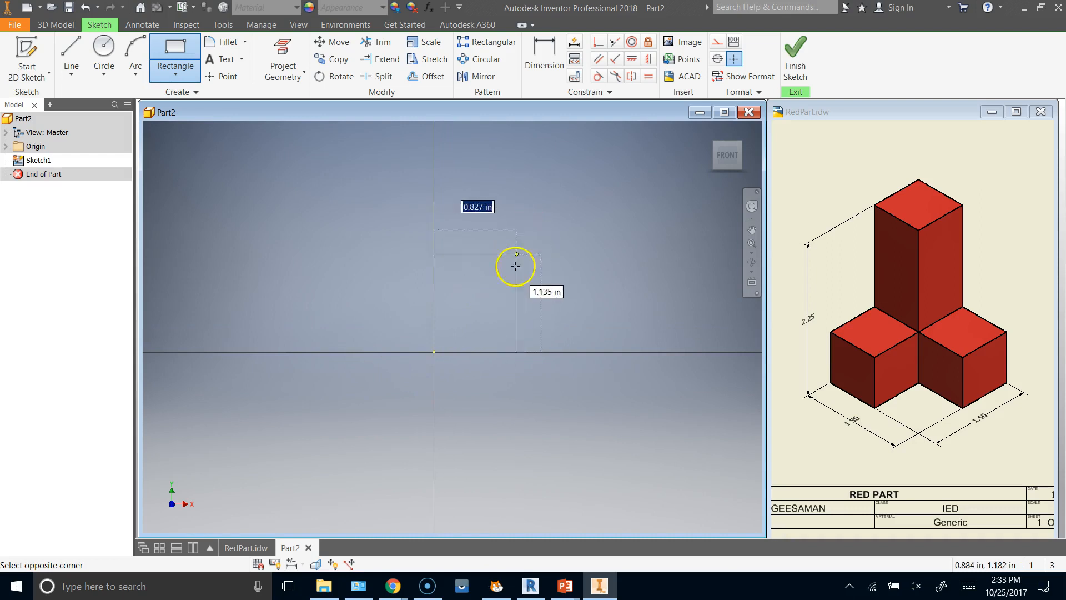
scroll(456, 333, "down", 2)
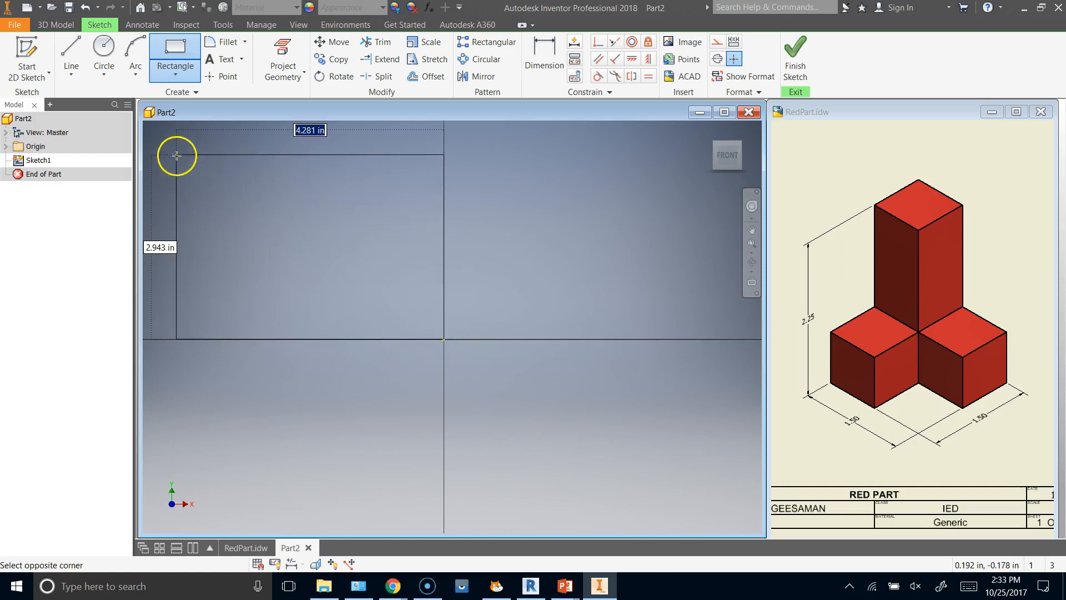
scroll(176, 155, "down", 5)
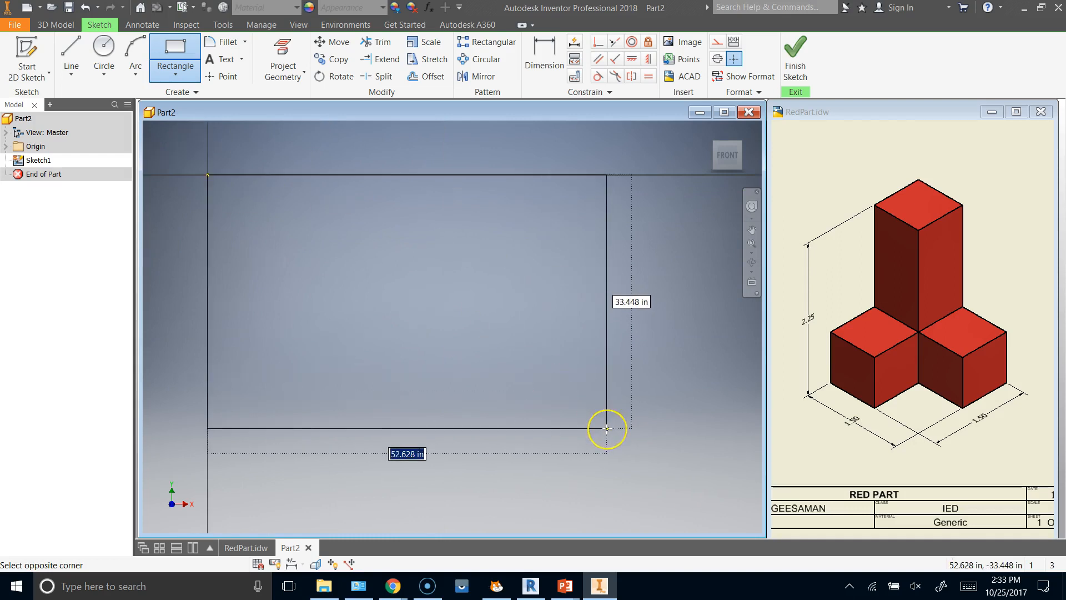
scroll(607, 428, "down", 4)
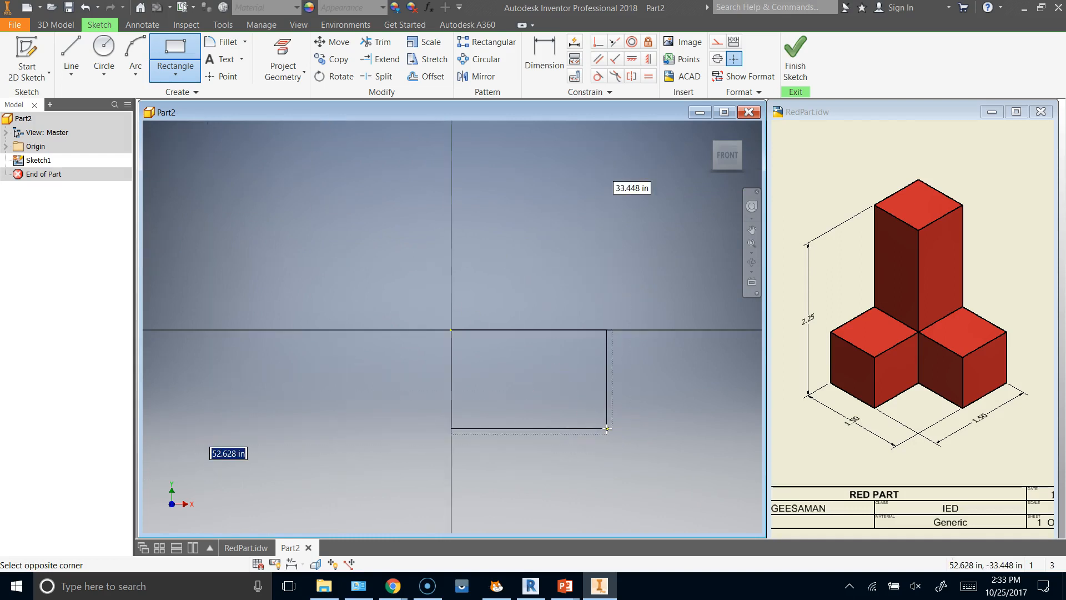
scroll(447, 327, "down", 4)
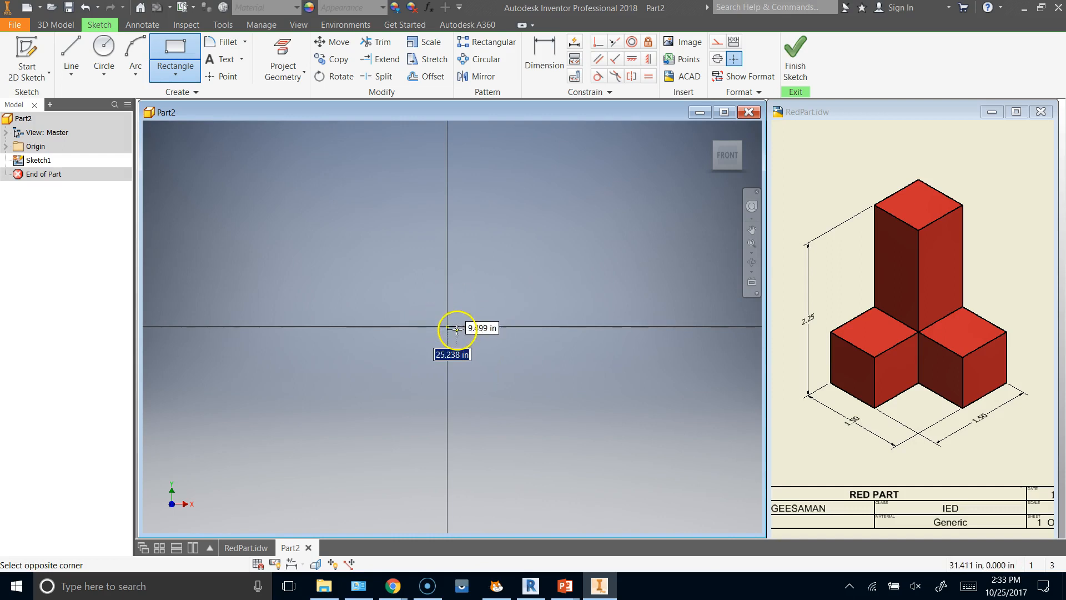
scroll(445, 319, "down", 5)
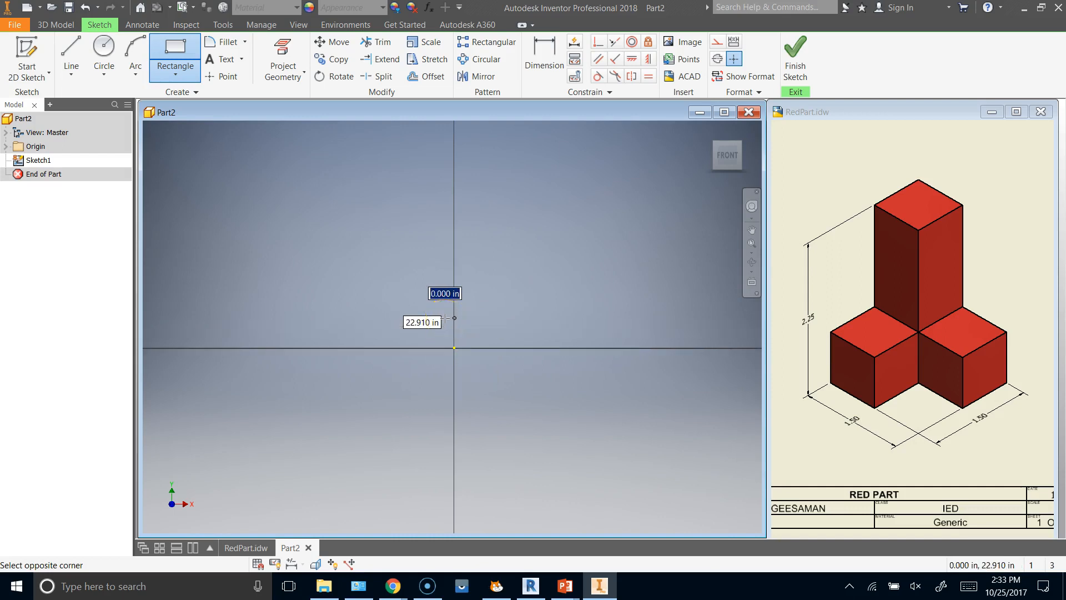
scroll(448, 320, "down", 5)
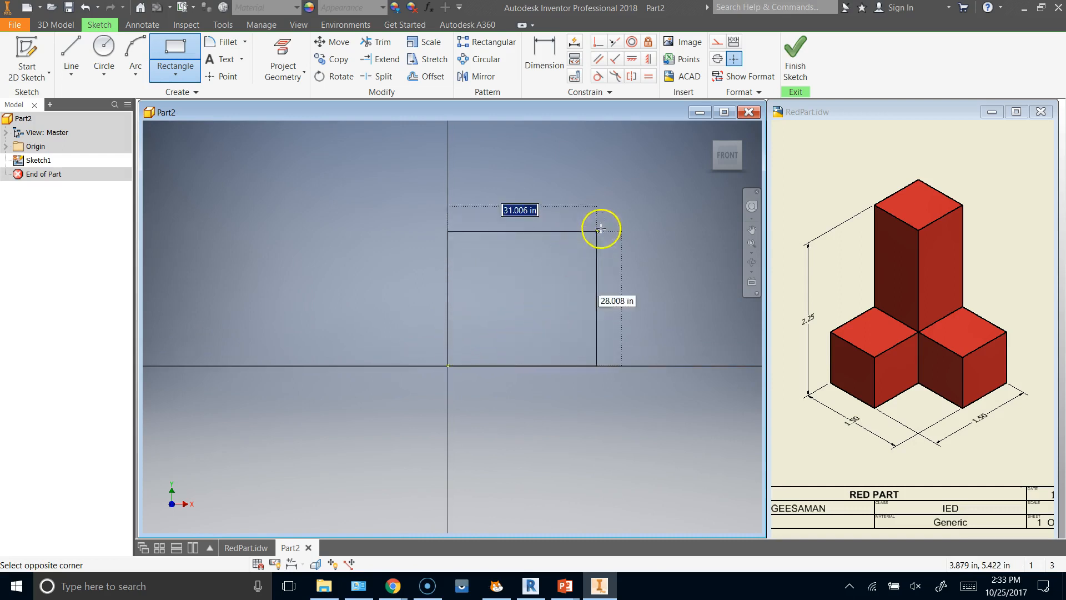
scroll(602, 225, "down", 5)
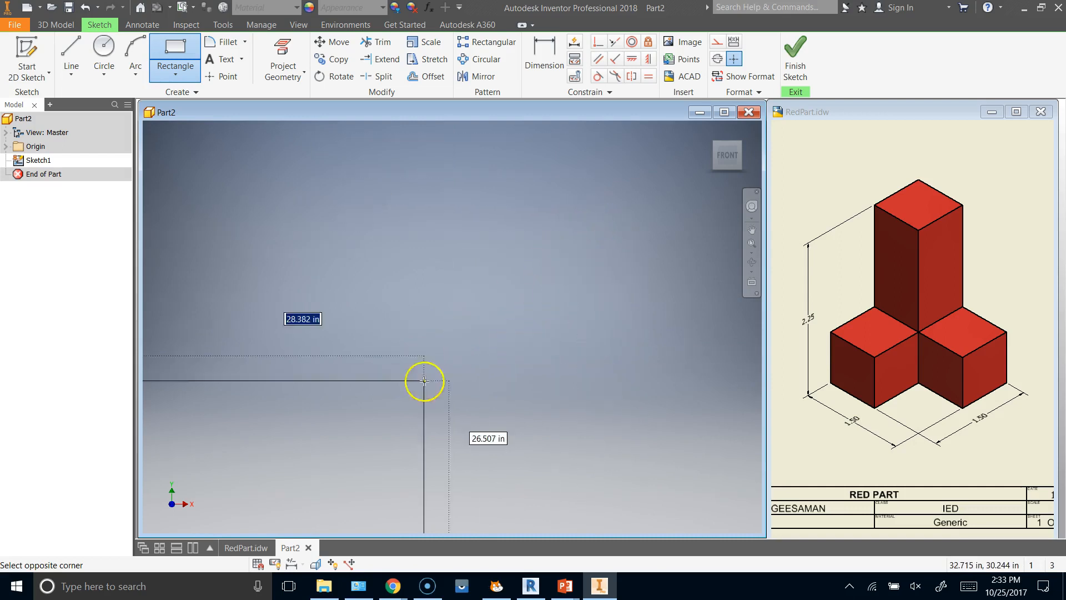
middle_click_drag(330, 419, 527, 271)
middle_click_drag(301, 426, 593, 228)
middle_click_drag(304, 451, 506, 291)
middle_click_drag(440, 408, 440, 285)
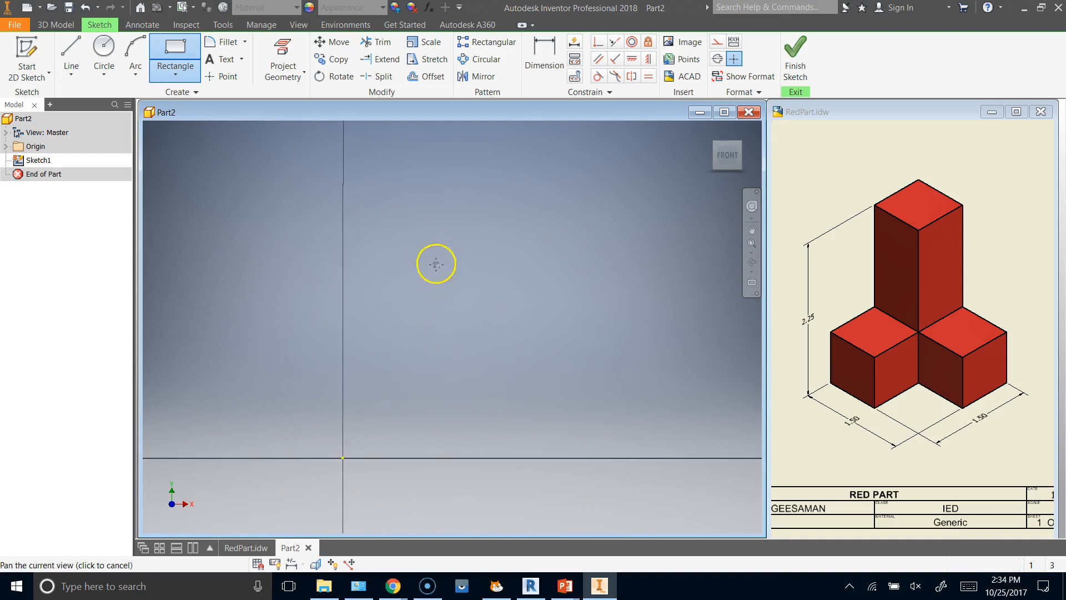
middle_click_drag(435, 381, 561, 280)
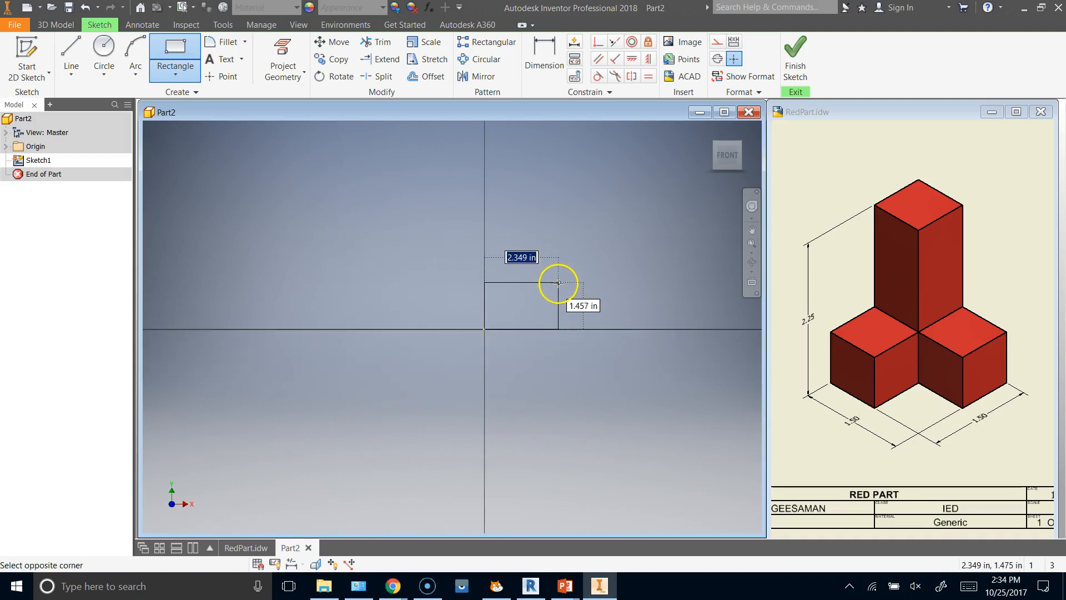
scroll(541, 284, "up", 2)
middle_click(541, 289)
scroll(540, 292, "down", 2)
scroll(540, 293, "down", 4)
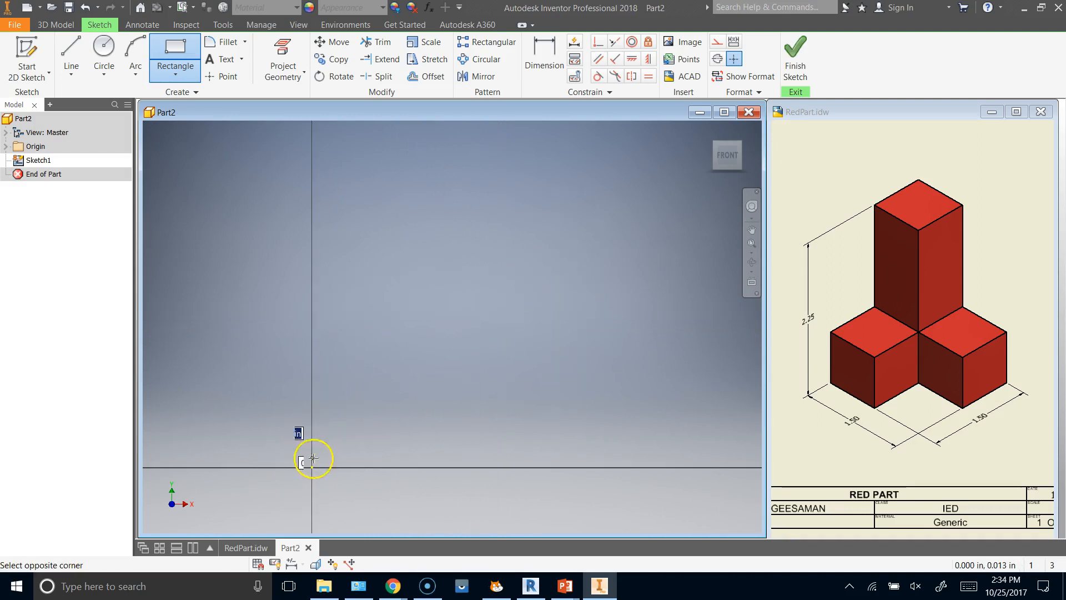
scroll(528, 412, "down", 2)
Complete the rectangle in the quadrant with positive X and Y, about 1.7 in wide and 2 in high.
scroll(528, 412, "up", 5)
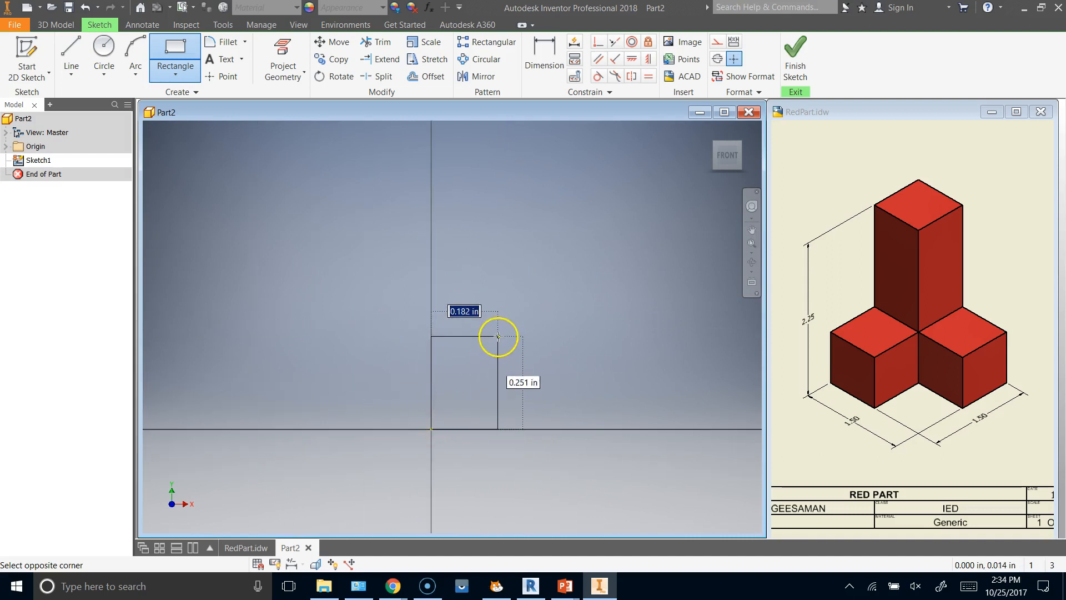
scroll(539, 323, "up", 3)
scroll(537, 323, "up", 2)
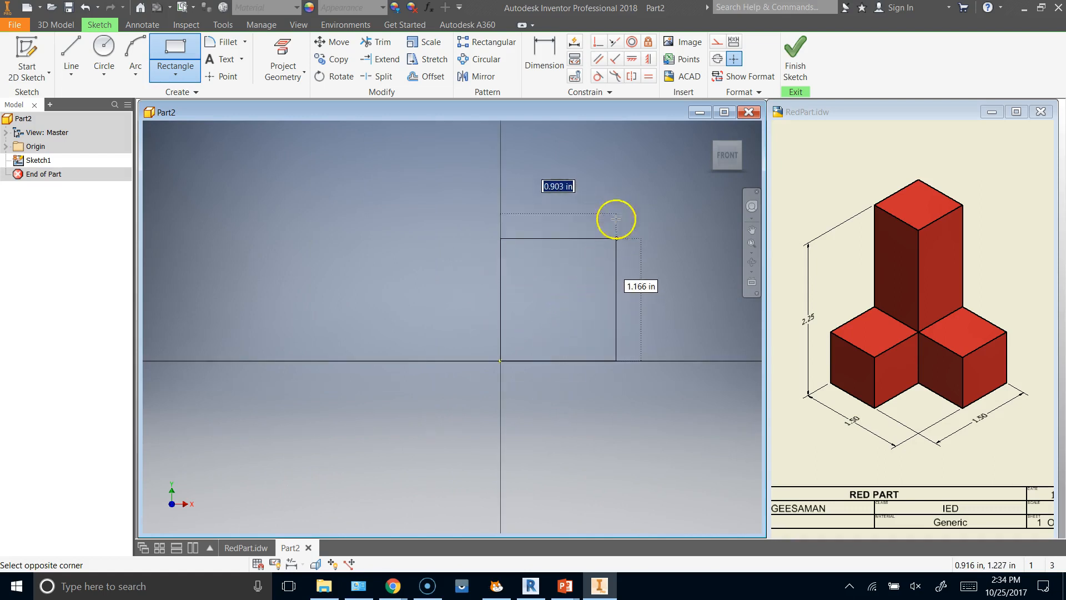
scroll(526, 365, "up", 2)
scroll(519, 361, "up", 1)
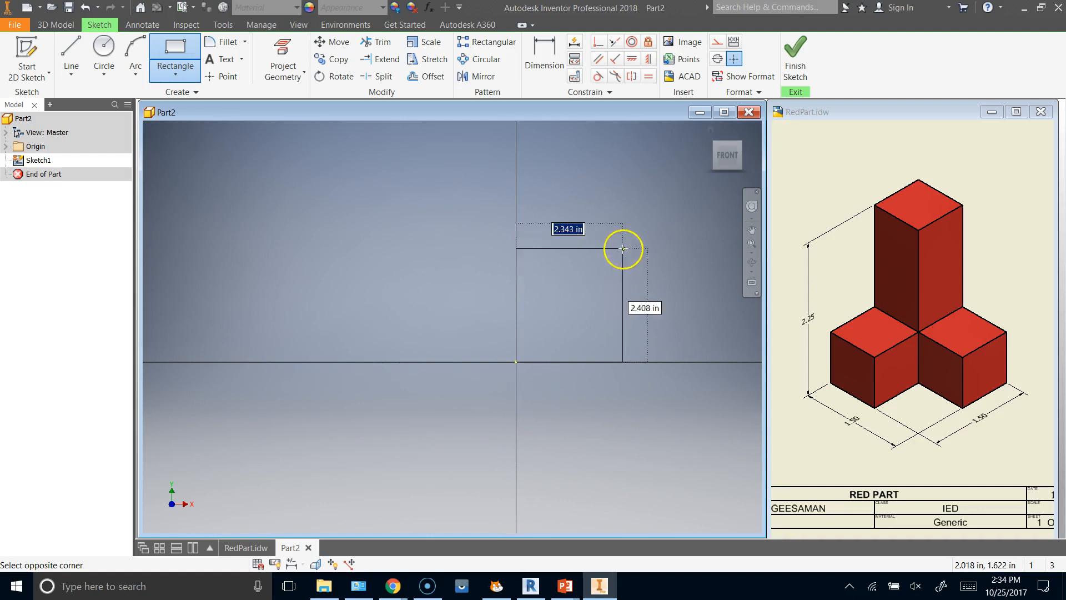
left_click(593, 271)
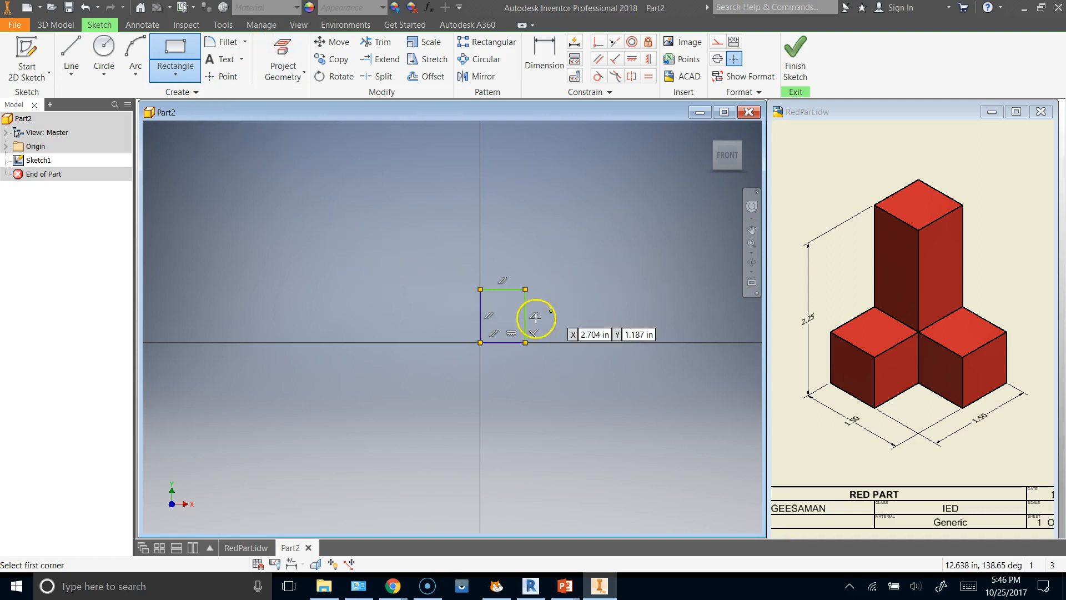
Dimension the rectangle's upper edge and set its width to 1.5 in.
scroll(514, 326, "up", 2)
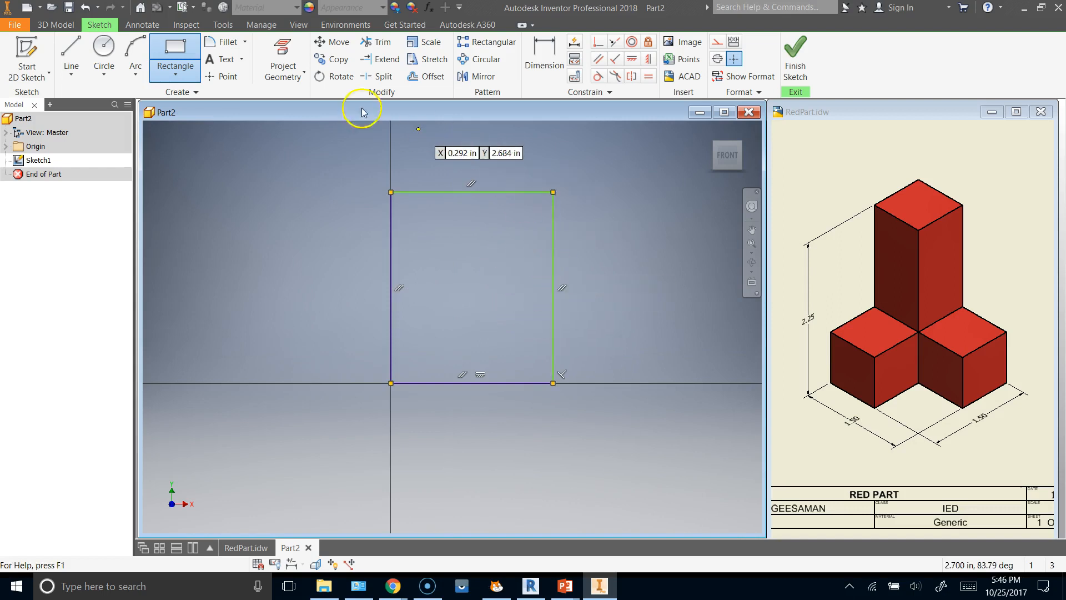
left_click(547, 51)
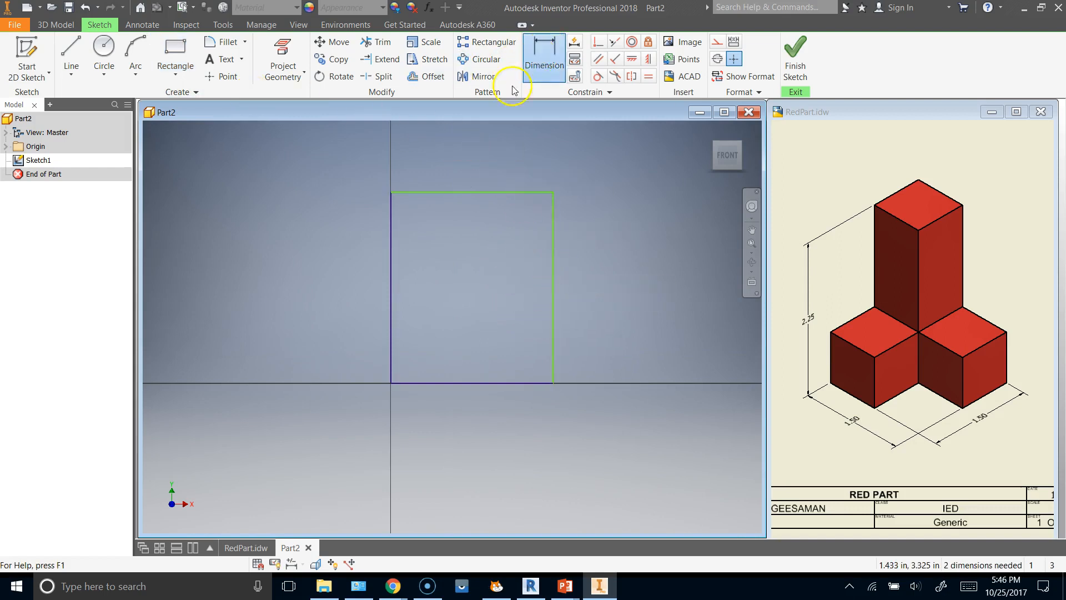
left_click(451, 193)
left_click(473, 170)
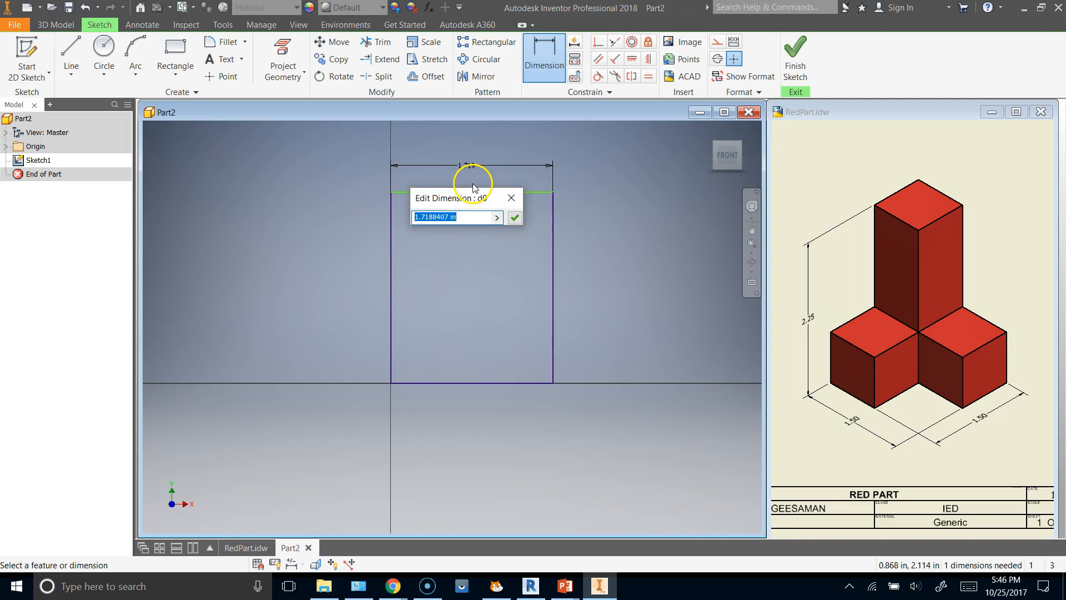
left_click(515, 217)
Dimension the rectangle's vertical edge away from the origin and set its height to 2.25 in.
left_click(531, 259)
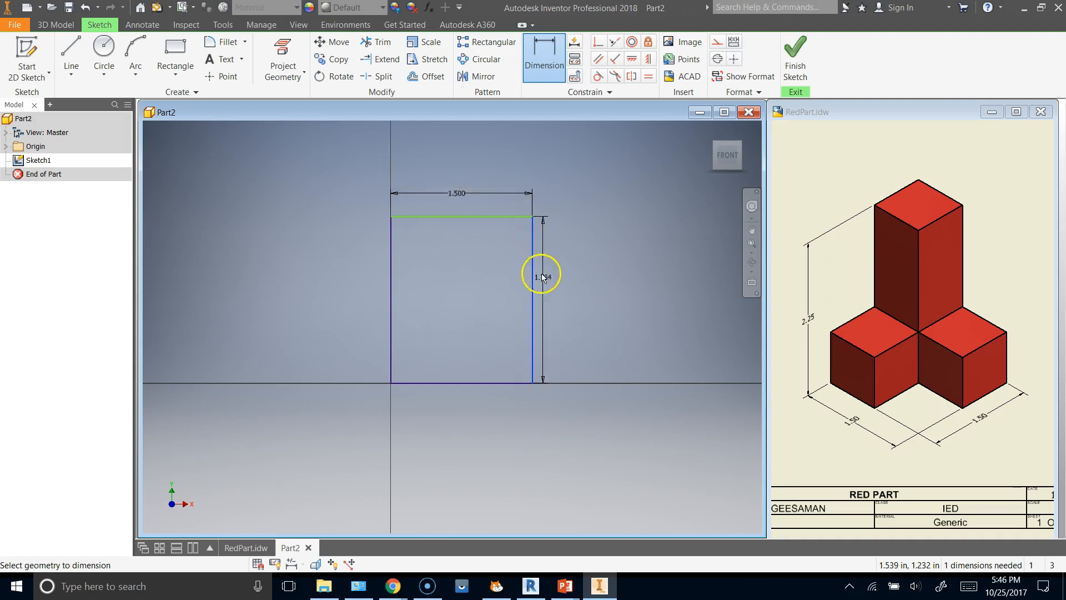
left_click(570, 296)
type("2.25")
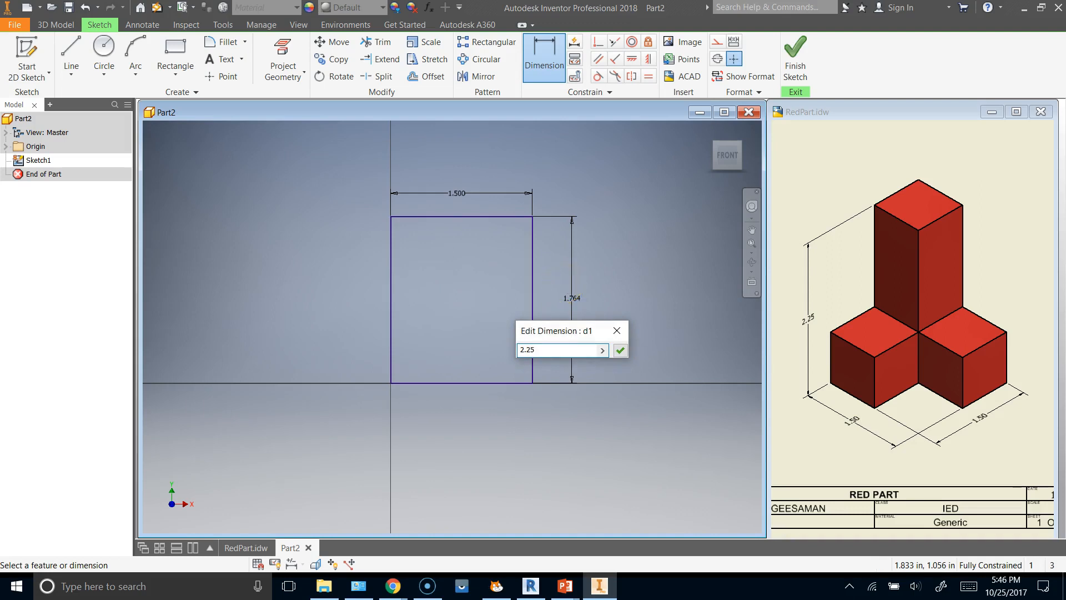
left_click(621, 350)
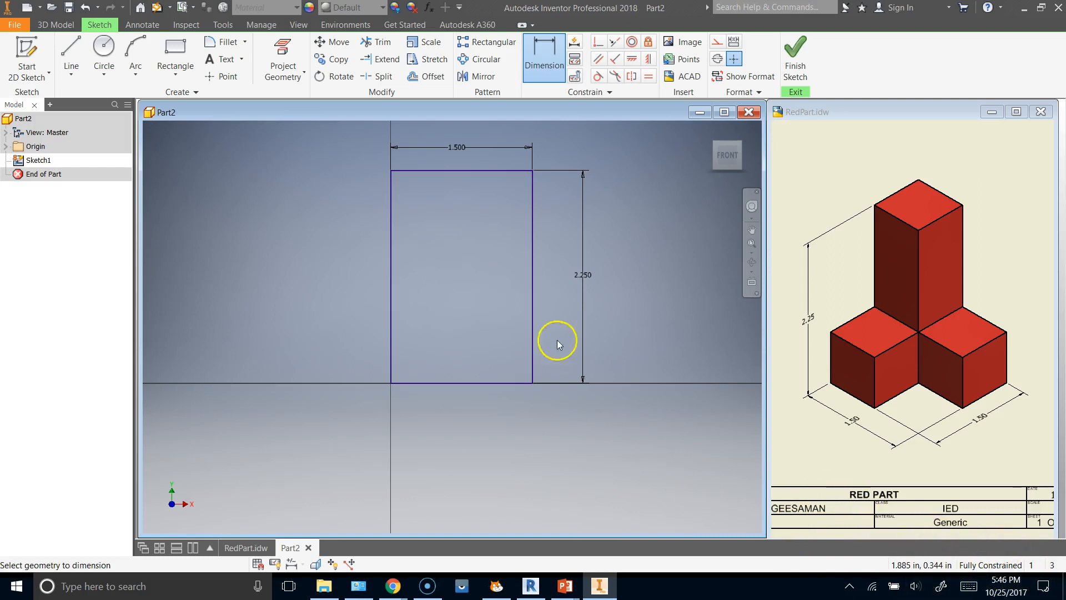
Finish the sketch and extrude the rectangle 1.5 in as a solid block.
left_click(795, 56)
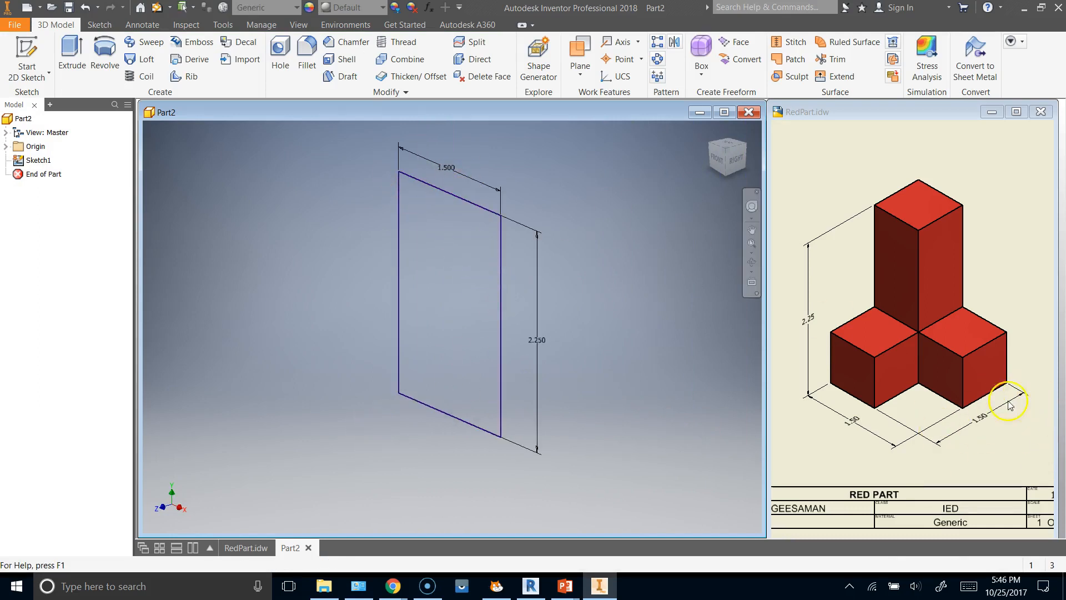
left_click(72, 52)
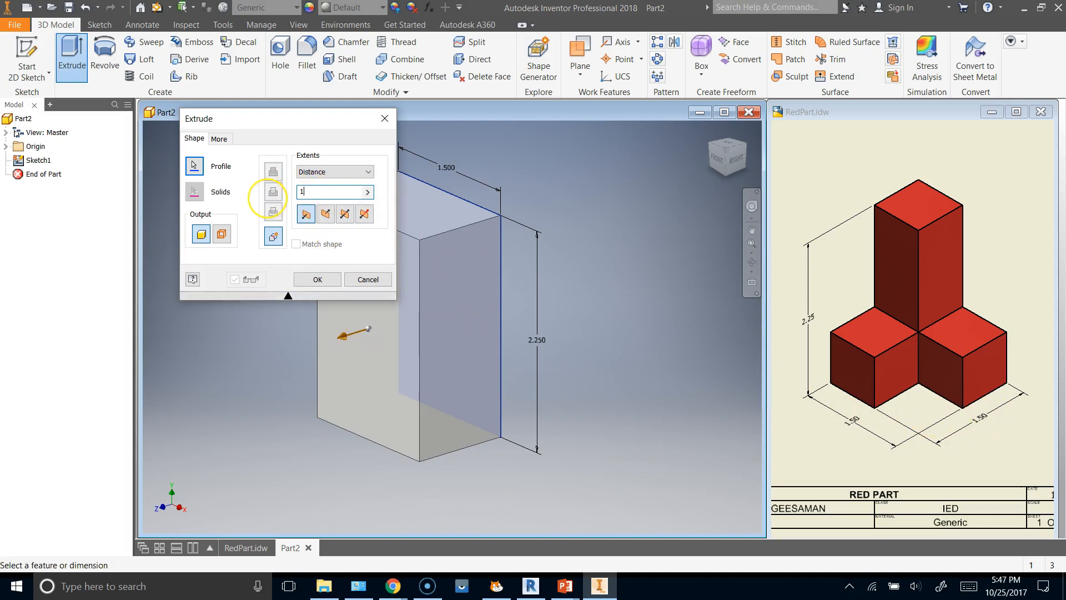
left_click(318, 279)
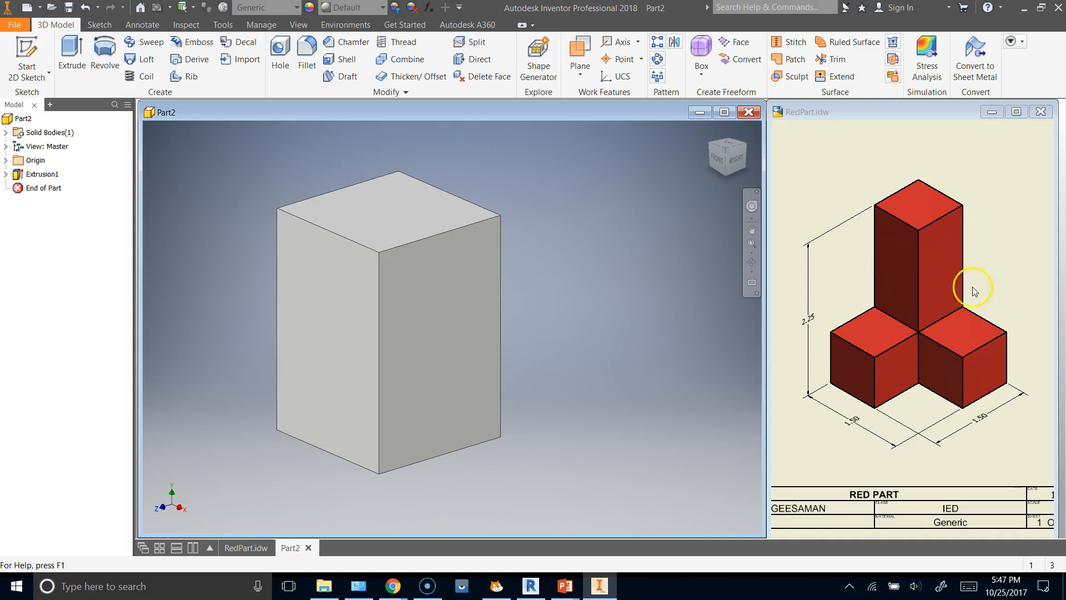
Start a sketch on the block's front face and draw a rectangle extending beyond the block on all sides.
left_click(28, 53)
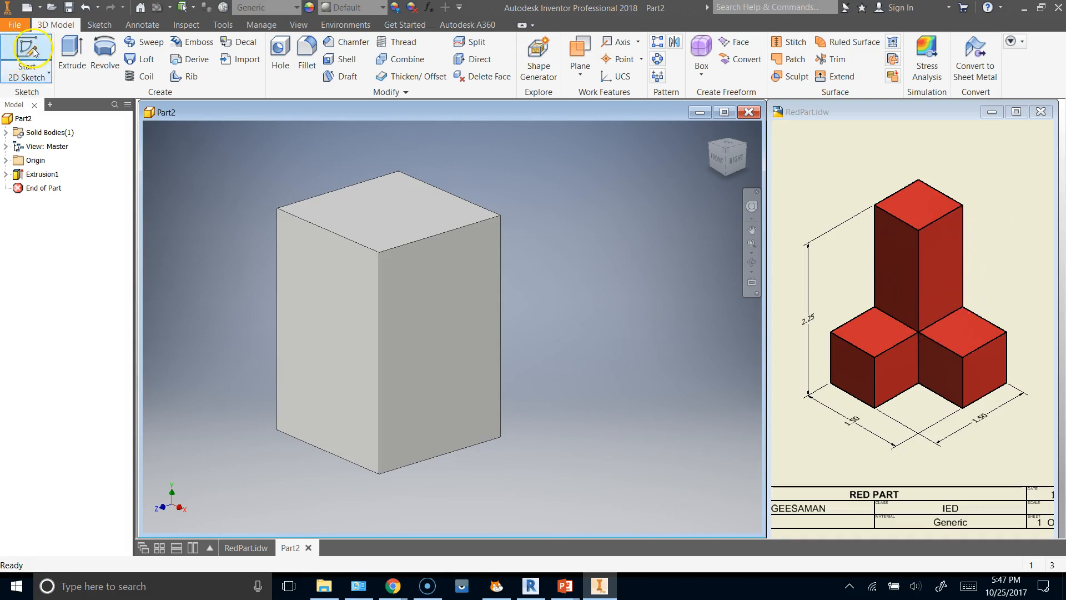
left_click(318, 309)
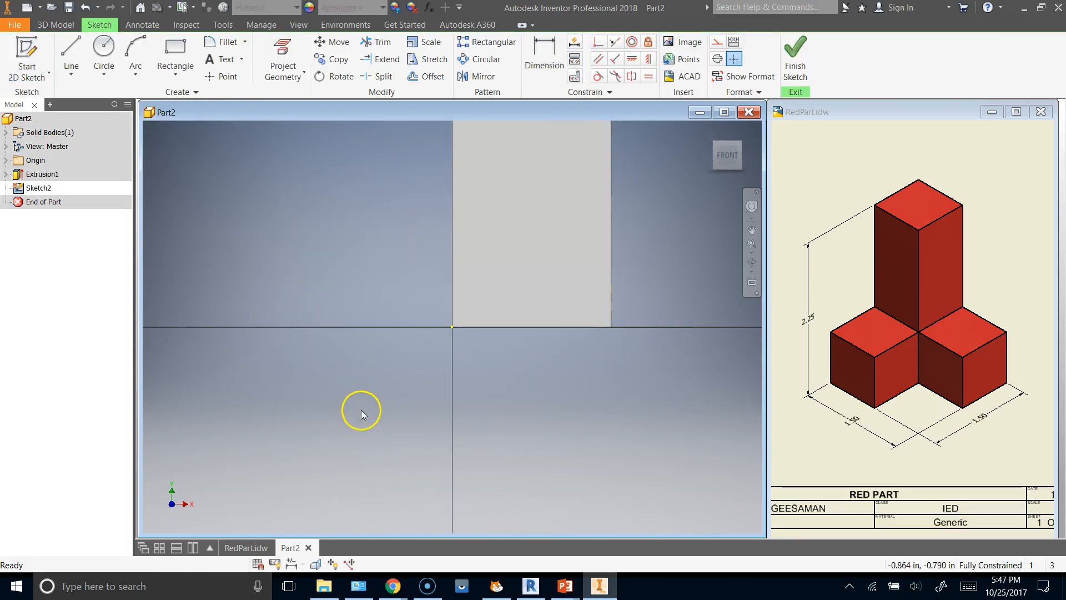
scroll(371, 441, "down", 5)
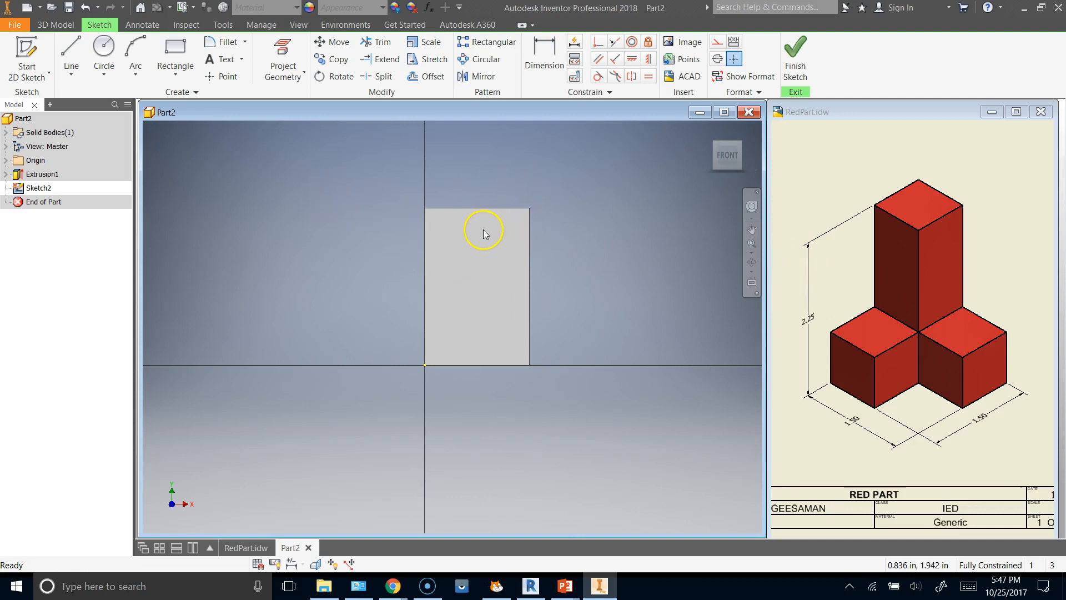
left_click(174, 49)
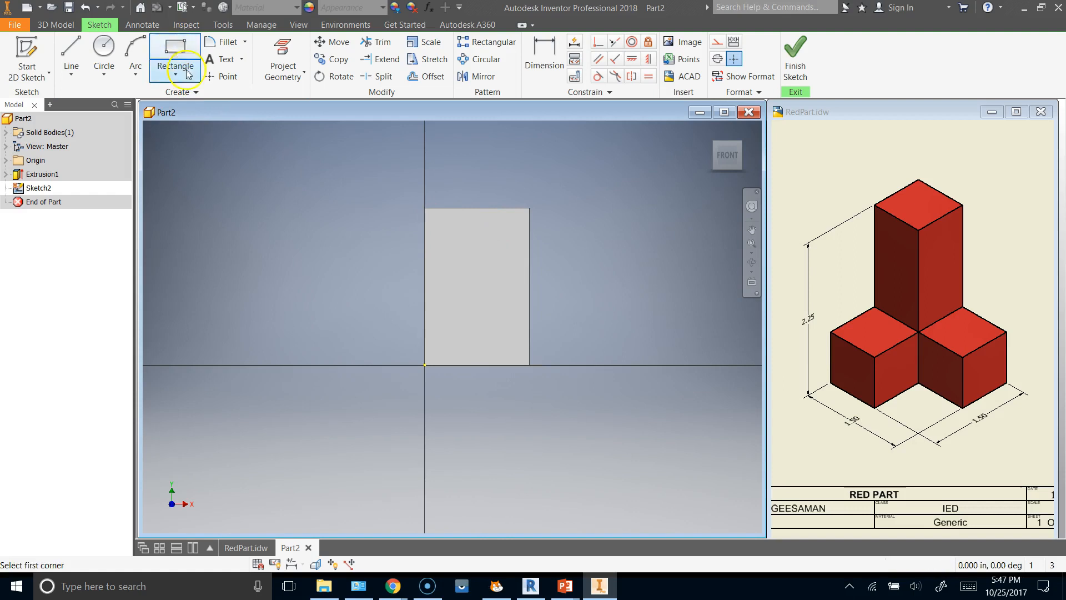
left_click(202, 145)
key("Escape")
left_click(639, 439)
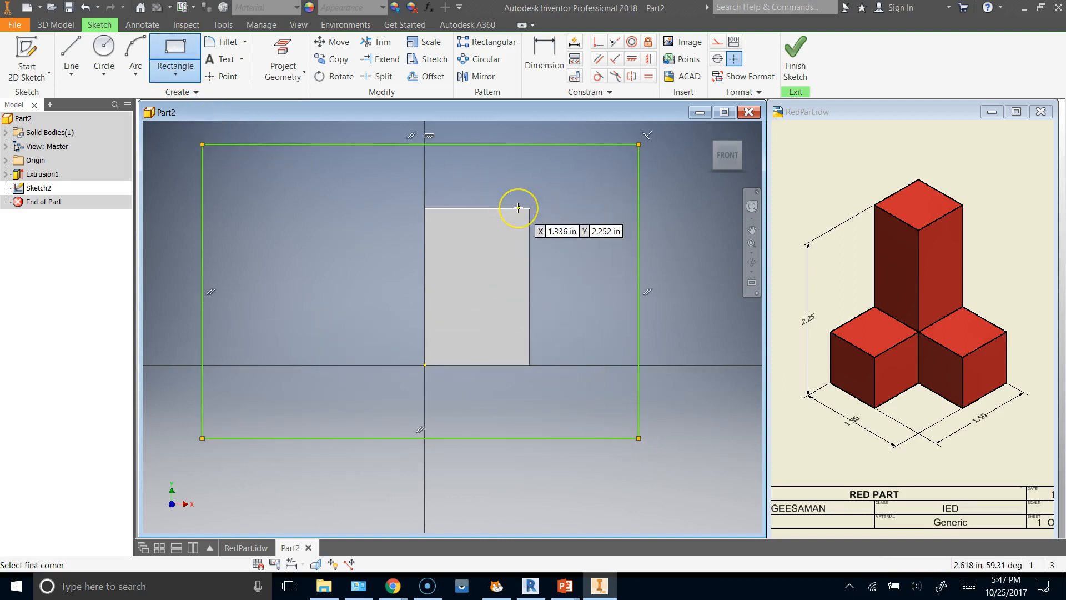
Finish the sketch, extrude the oversized rectangle outward from the block, and inspect the solid from behind.
left_click(795, 55)
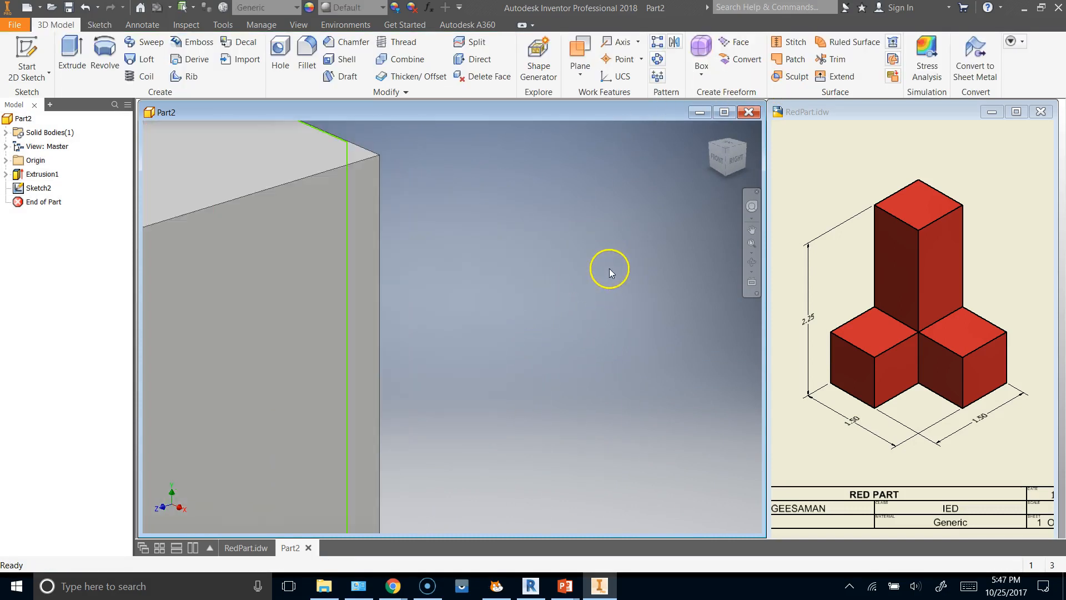
left_click(73, 56)
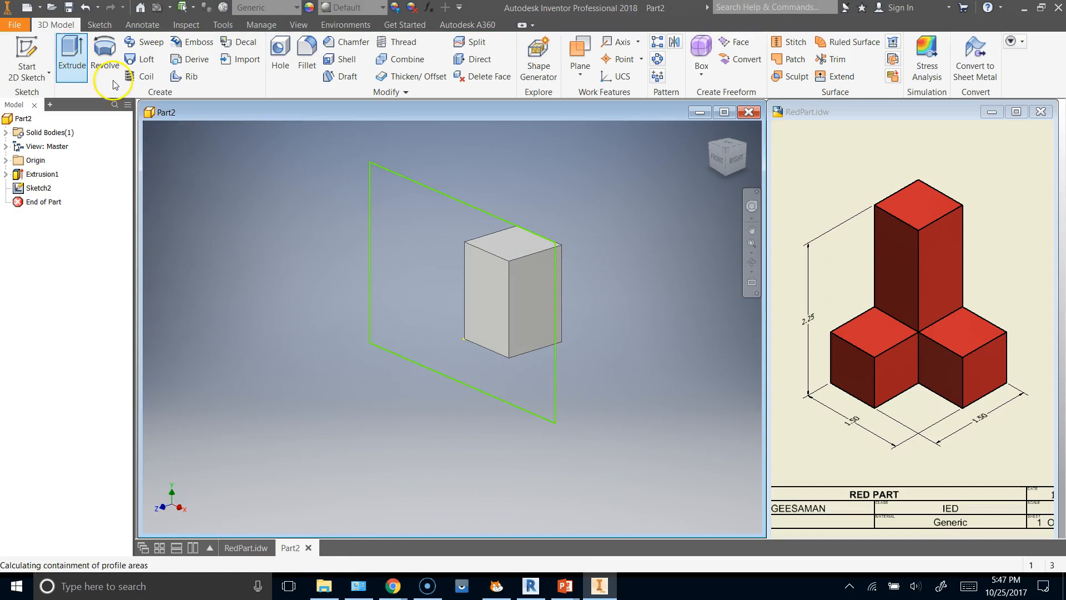
left_click(315, 280)
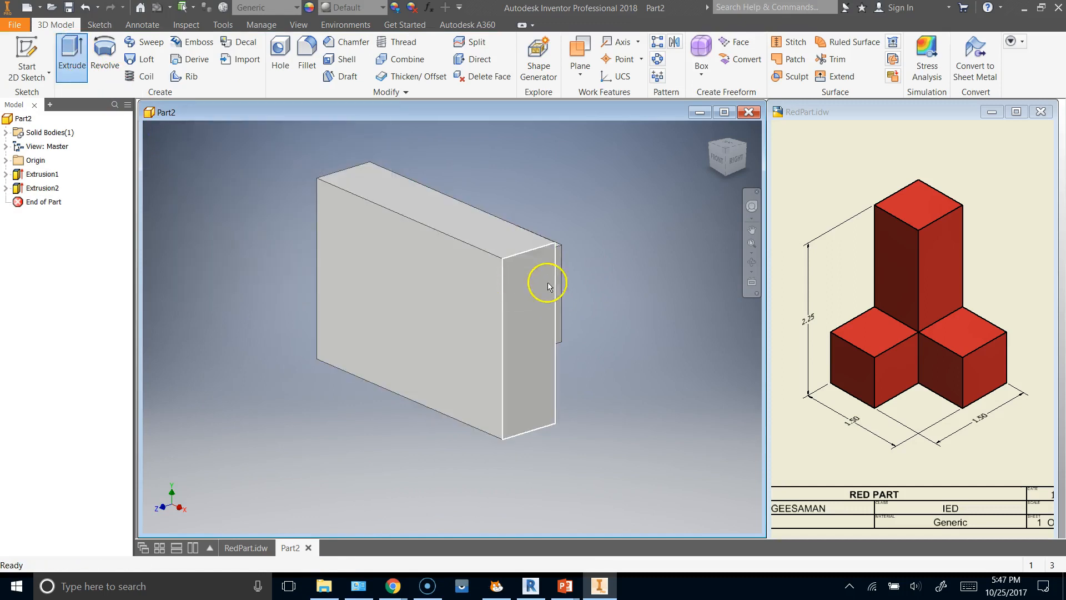
key("F4")
left_click_drag(605, 266, 532, 294)
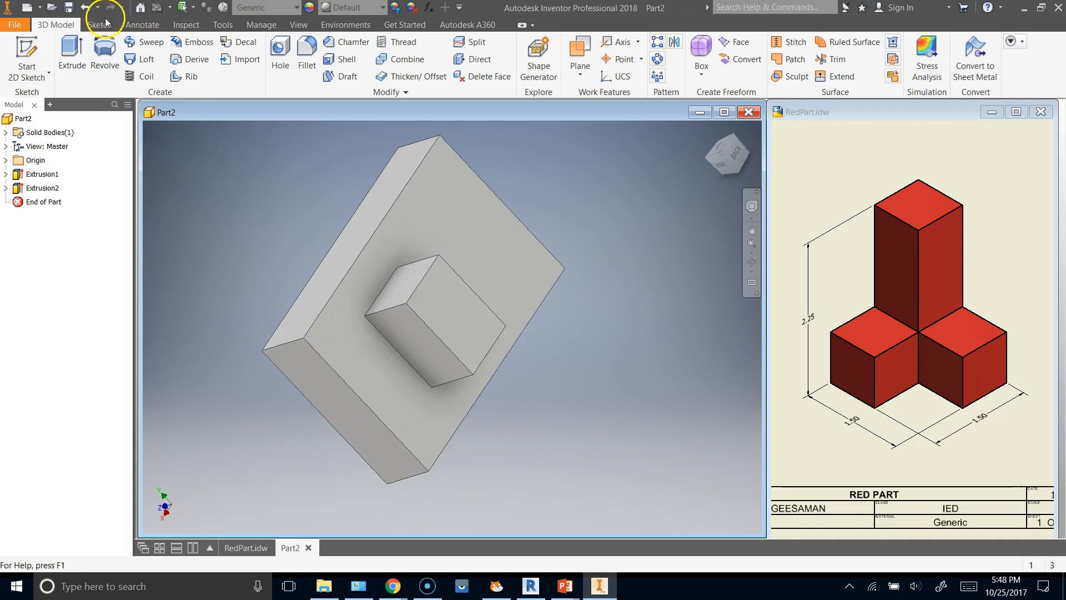
Undo the oversized extrusion and its sketched rectangle.
left_click(86, 8)
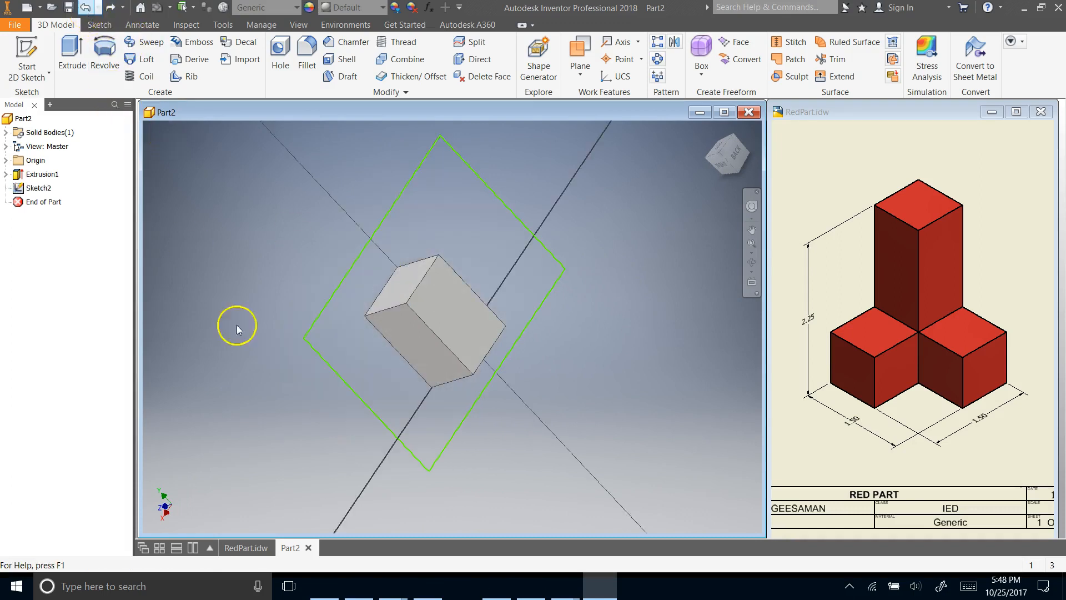
left_click(88, 9)
mouse_move(245, 285)
middle_mouse_down("shift")
mouse_move(369, 276)
mouse_move(405, 246)
mouse_move(338, 269)
middle_mouse_up("shift")
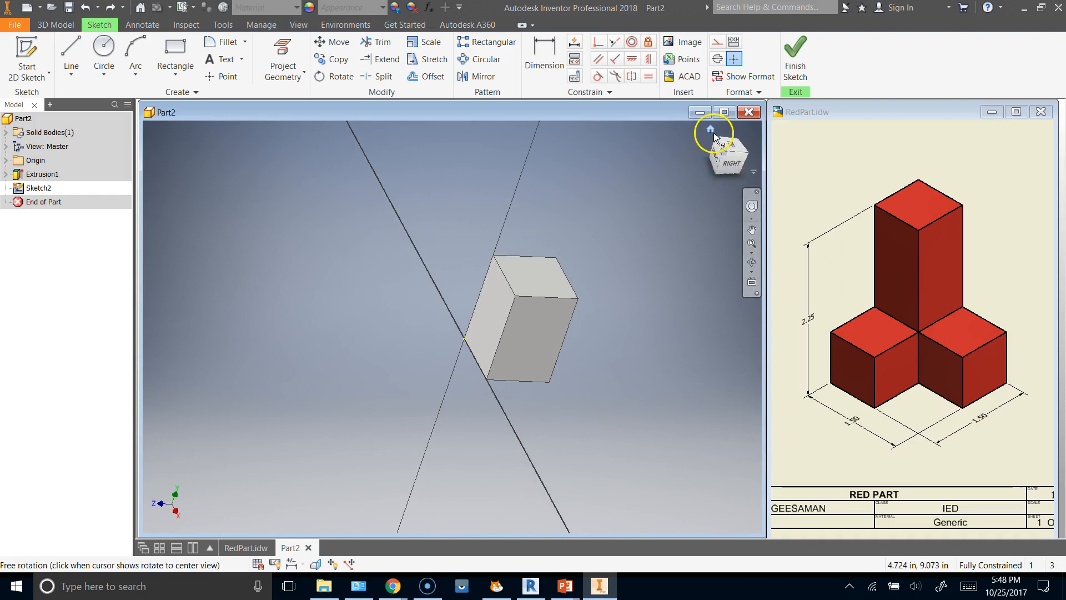
left_click(712, 132)
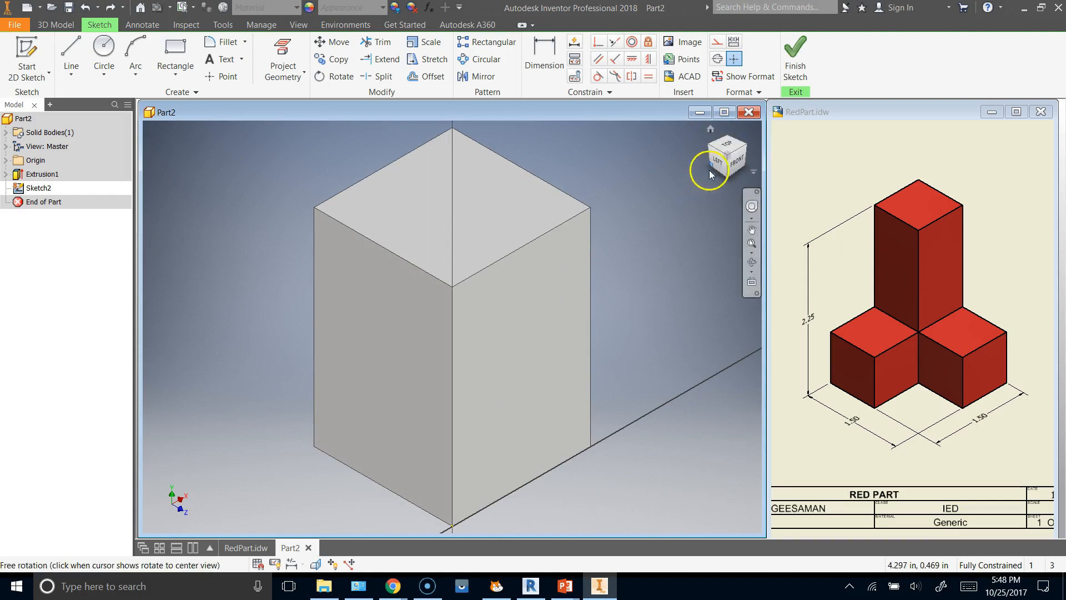
left_click(744, 148)
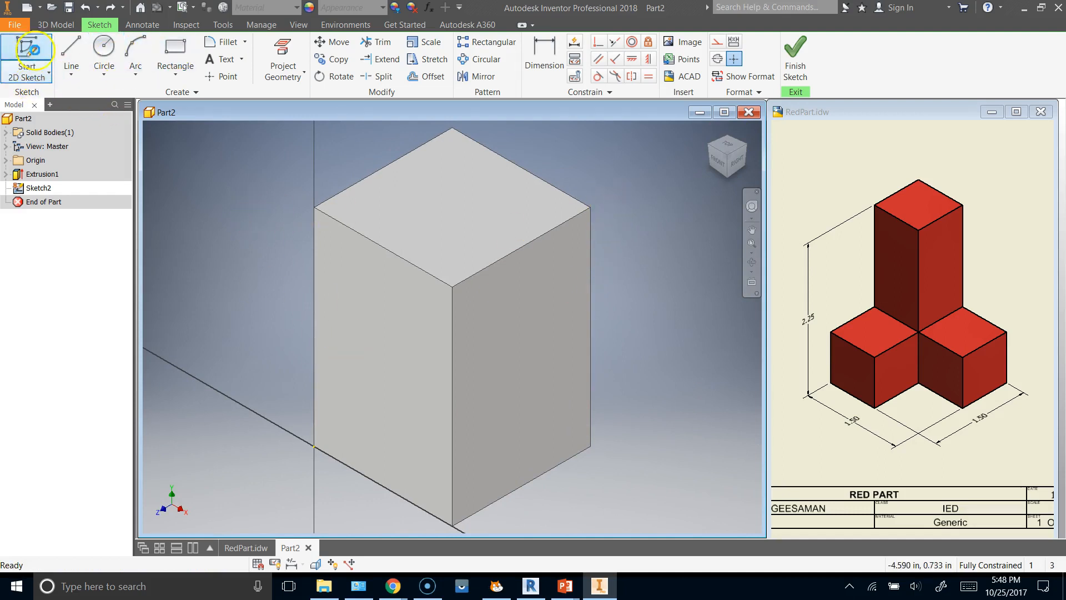
Create a new sketch on the block's front face and draw a rectangle about 0.78 by 1.58 in from the face's upper-right corner.
left_click(25, 59)
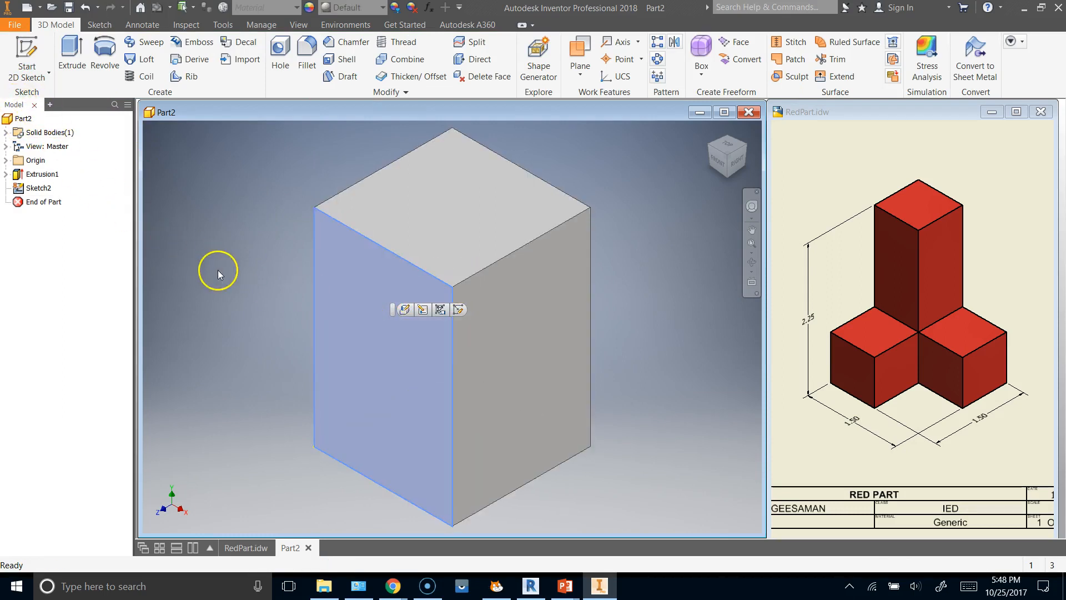
left_click(718, 158)
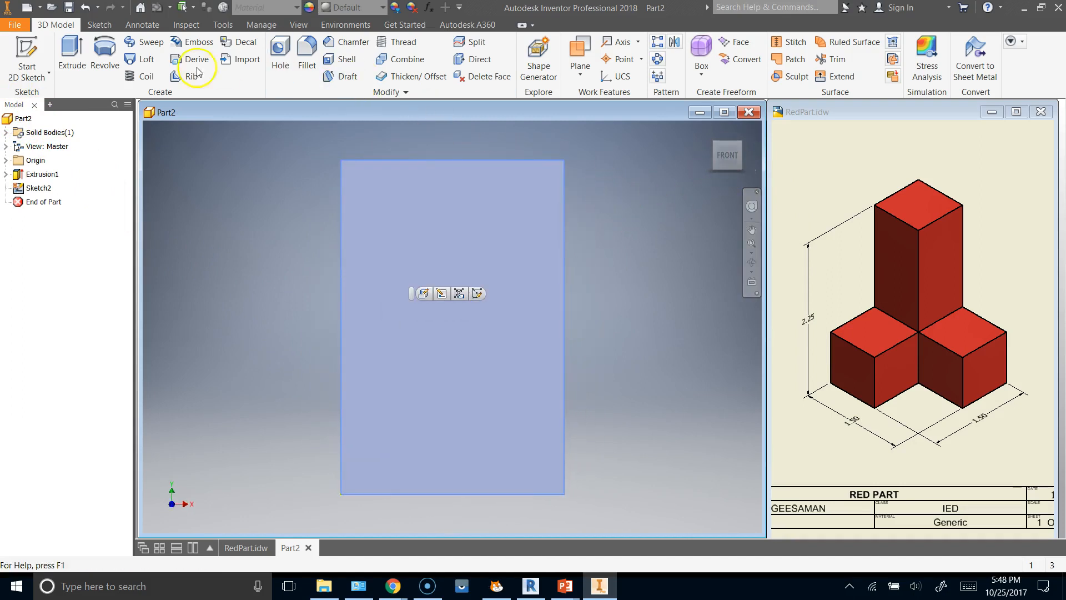
key("s")
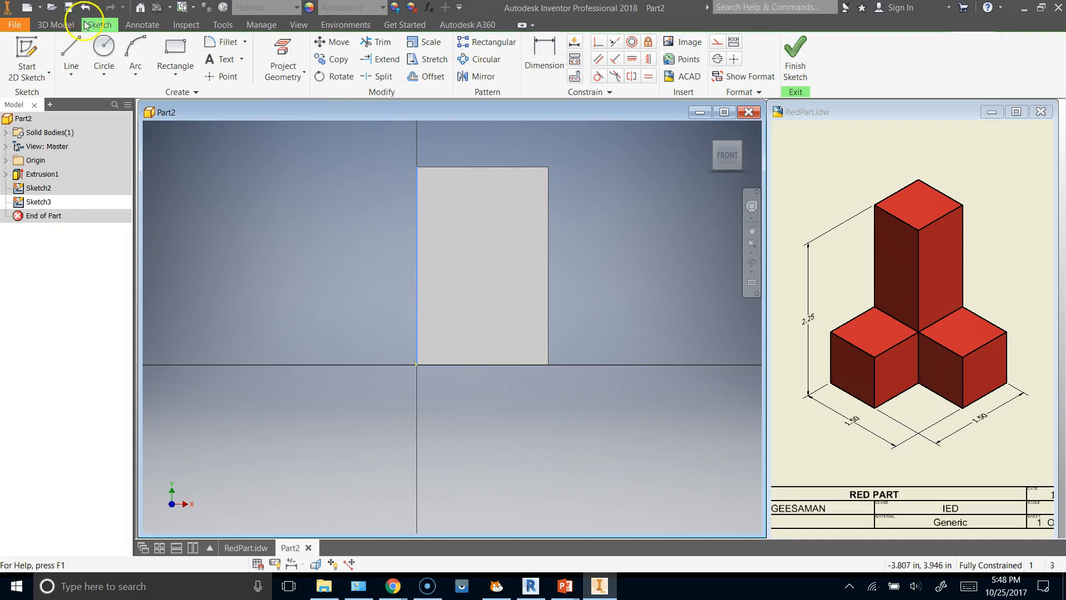
left_click(176, 47)
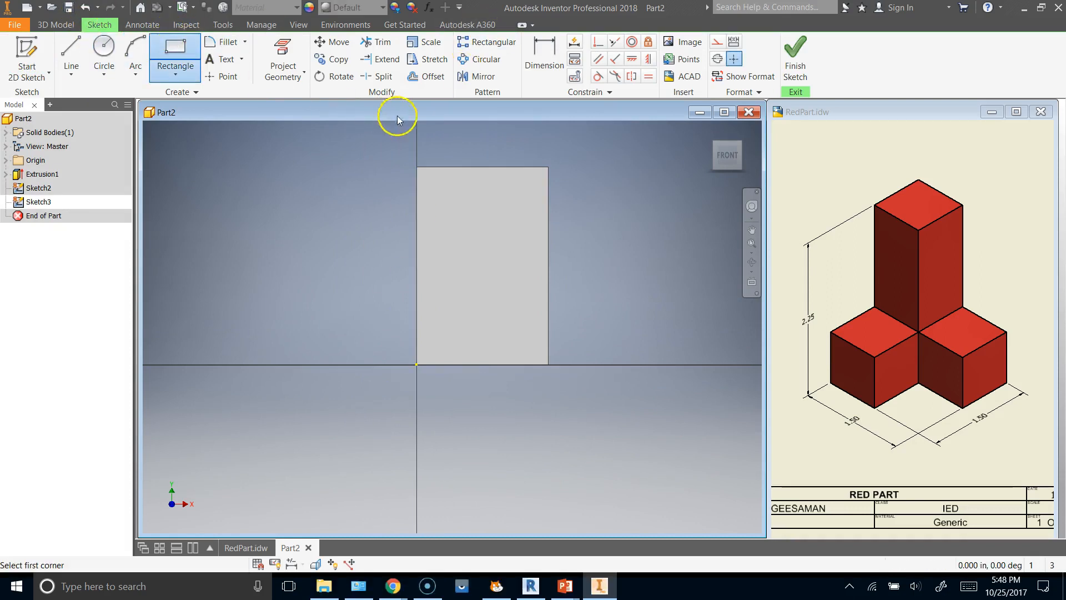
left_click(549, 167)
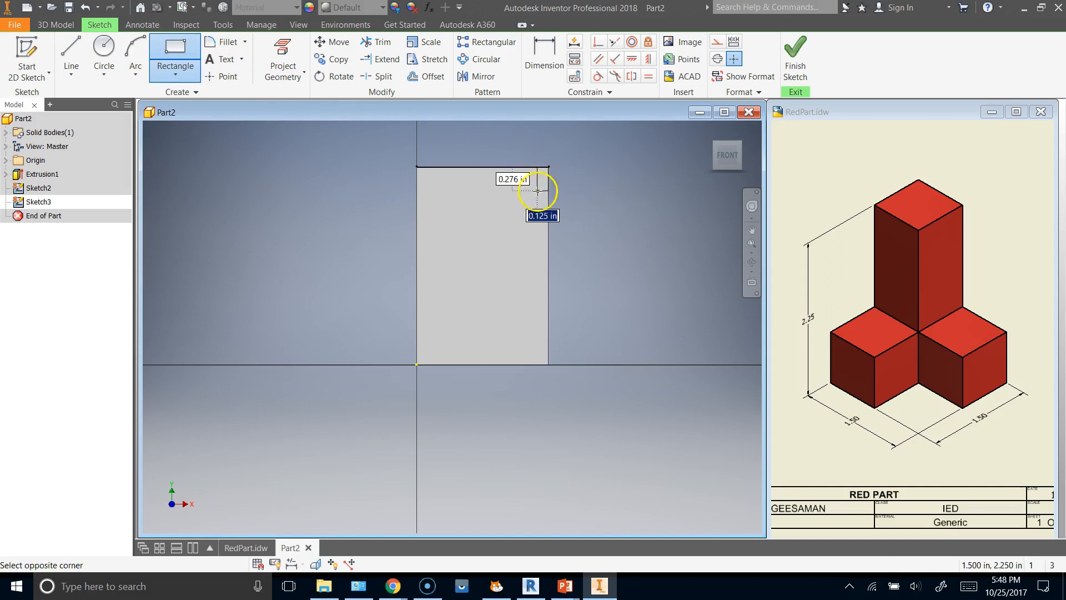
left_click(480, 305)
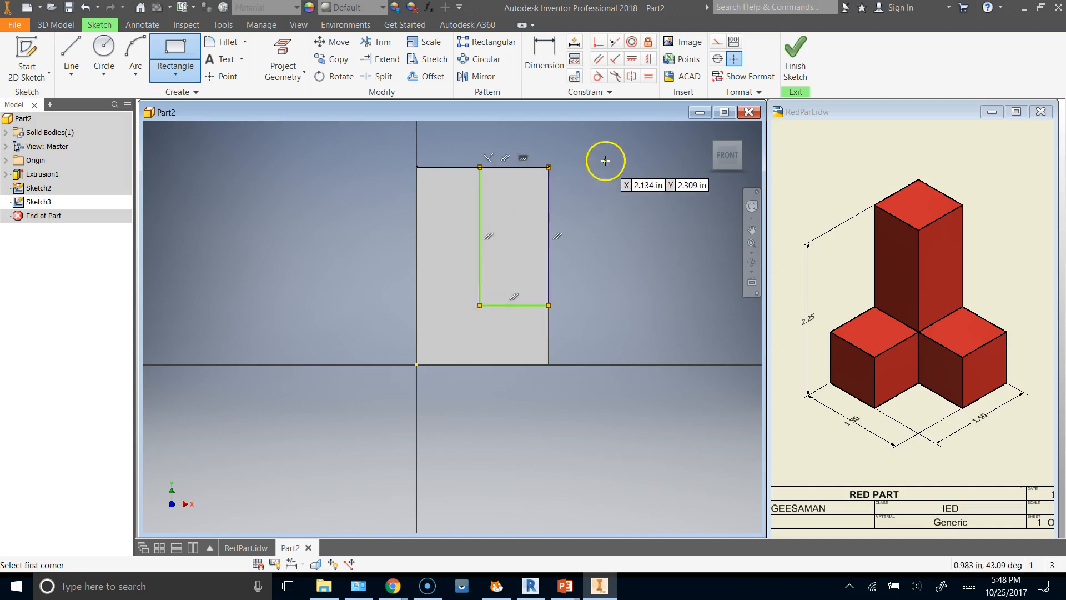
Dimension the corner rectangle, setting its height to 1.5 in and its width to 0.75 in.
left_click(543, 55)
left_click(479, 247)
left_click(459, 247)
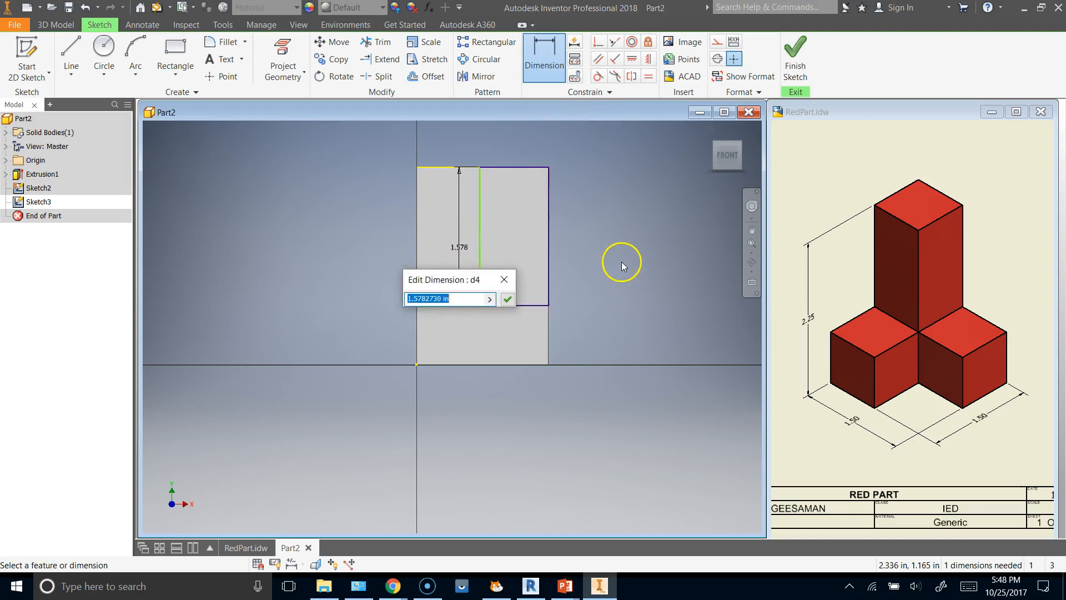
type("1.5")
left_click(507, 299)
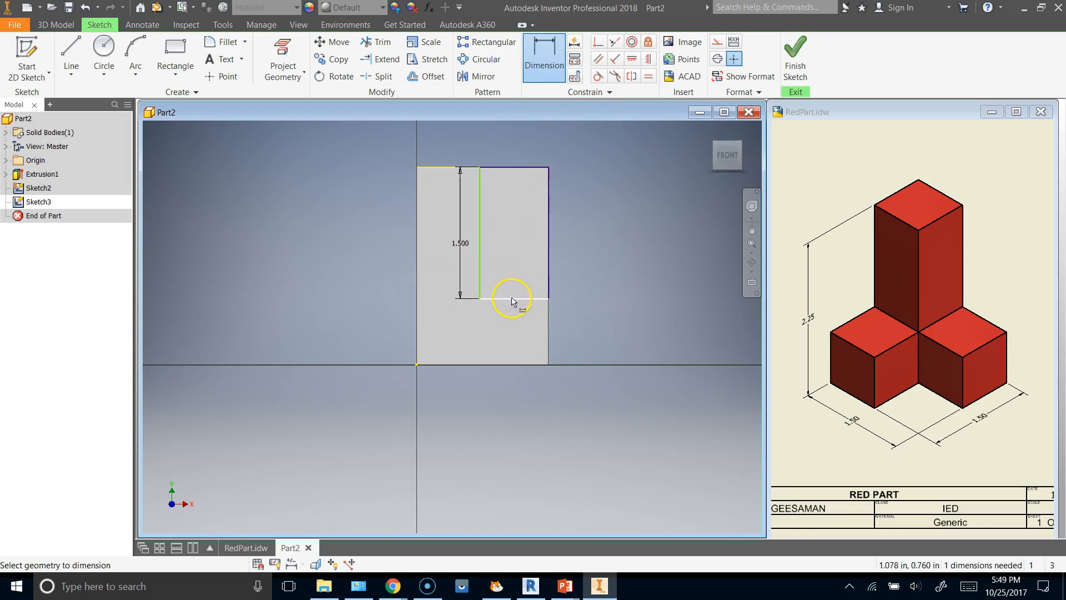
left_click(509, 305)
left_click(524, 318)
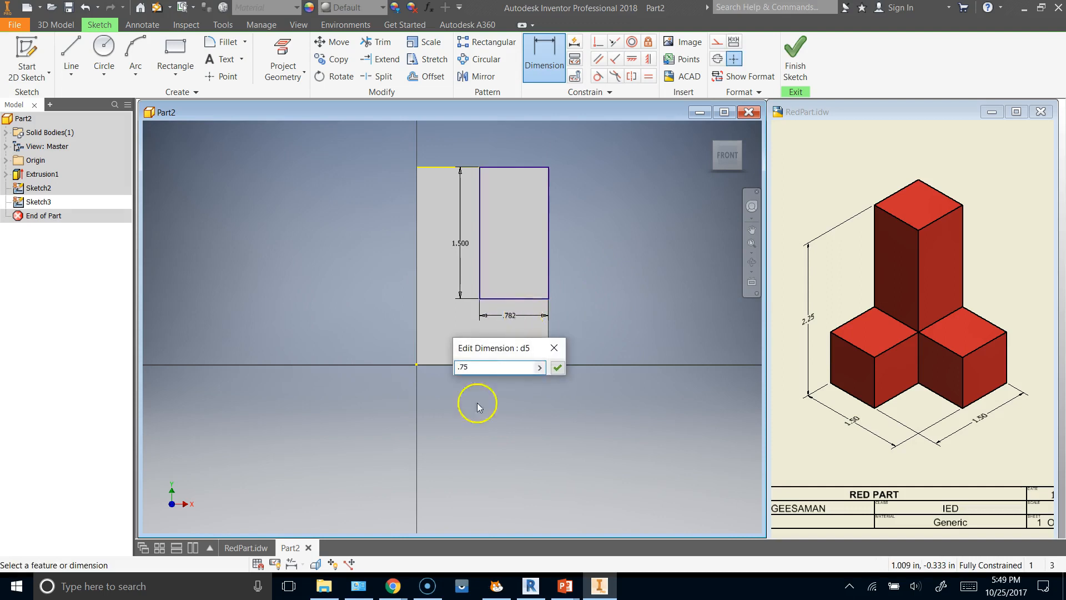
left_click(557, 367)
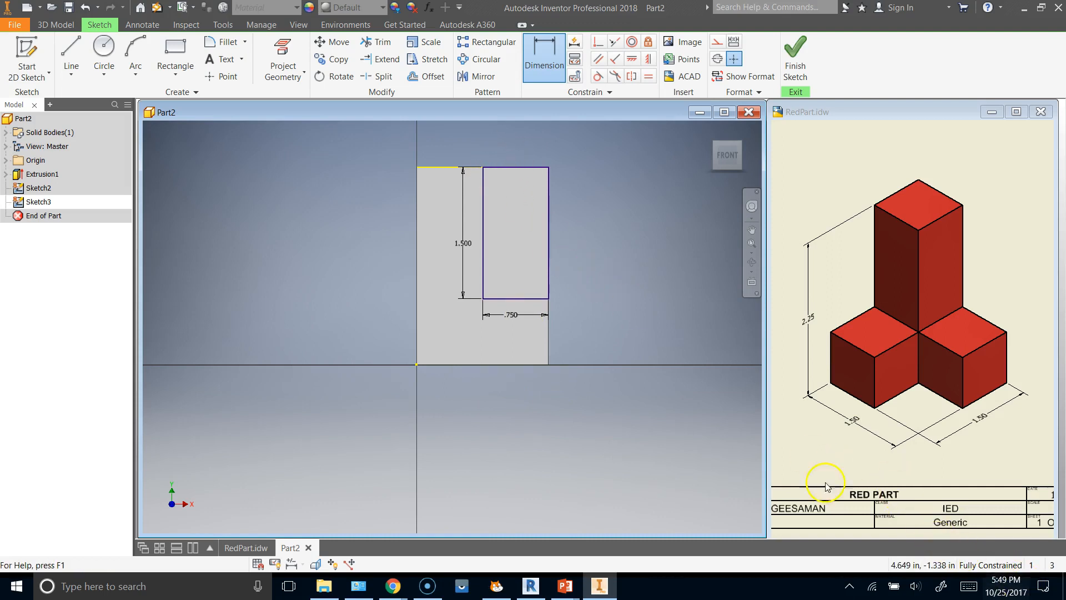
Finish the sketch and cut the corner rectangle through the whole block with an Extrude cut set to All.
left_click(796, 53)
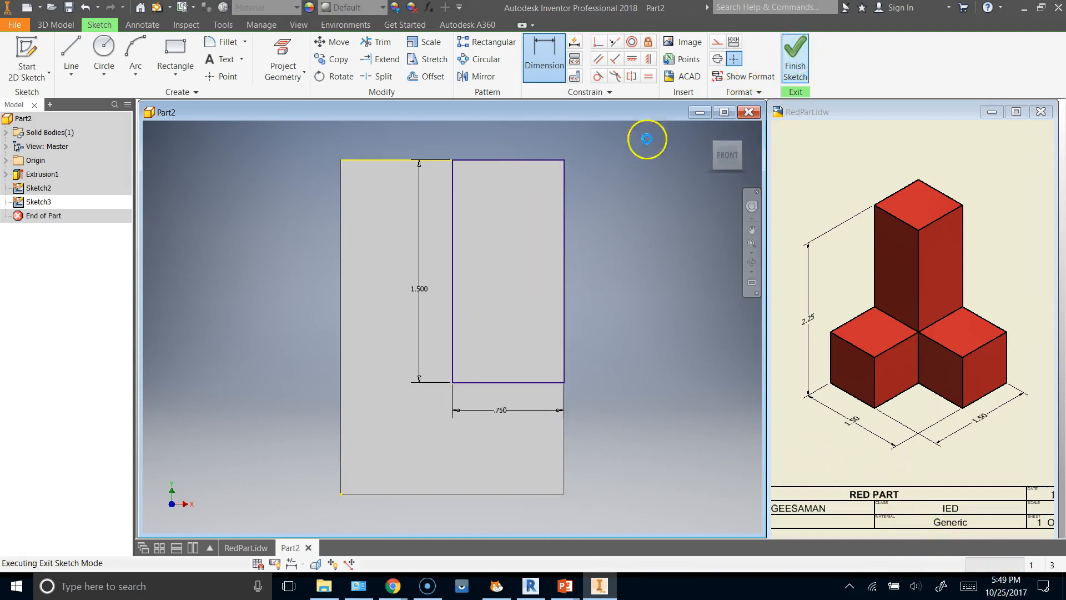
left_click(742, 142)
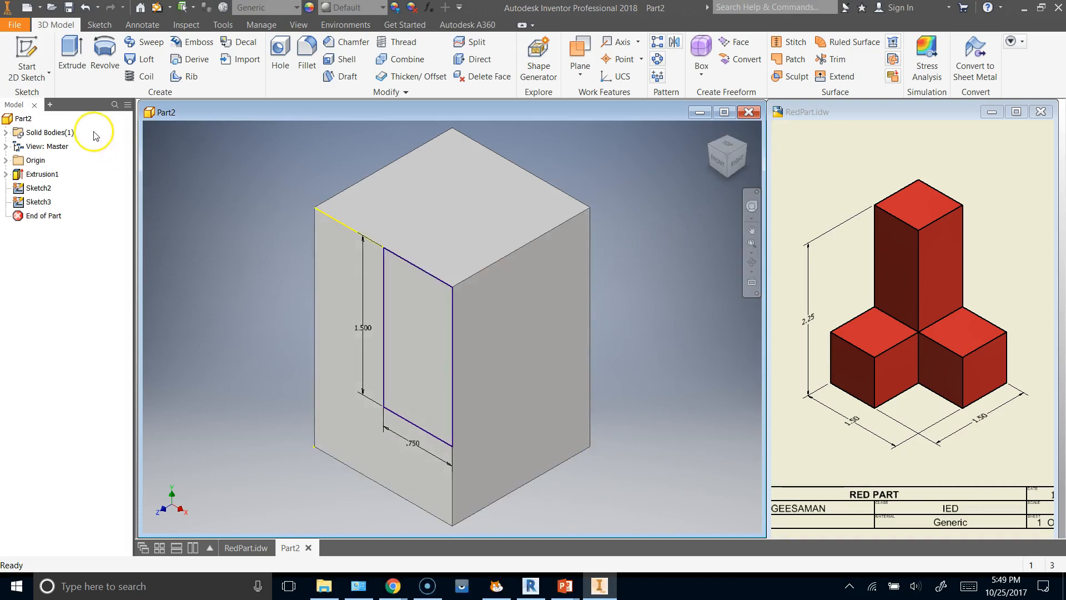
left_click(72, 50)
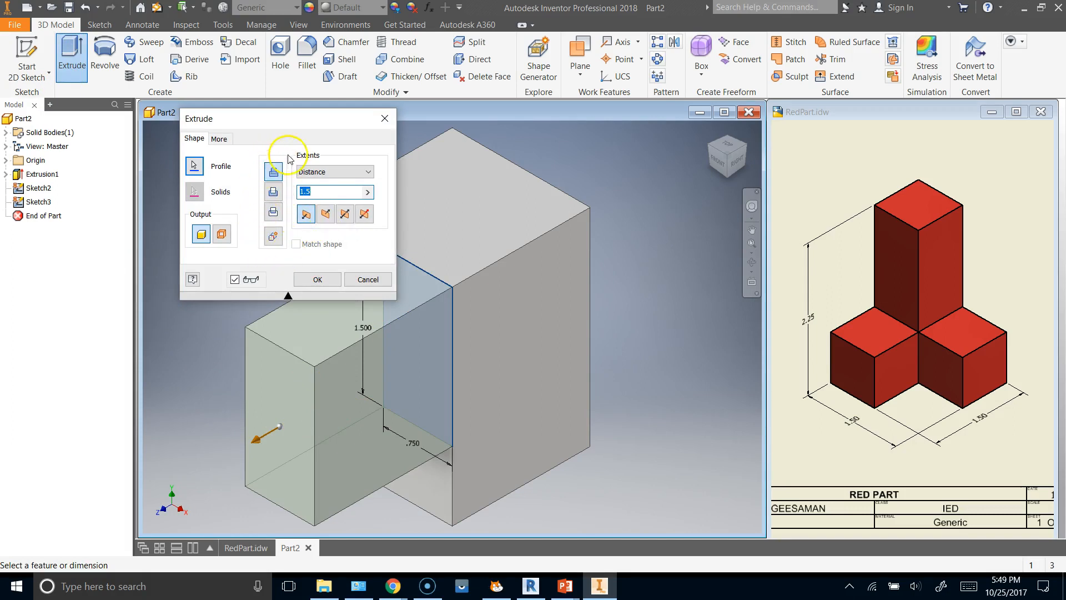
left_click(273, 192)
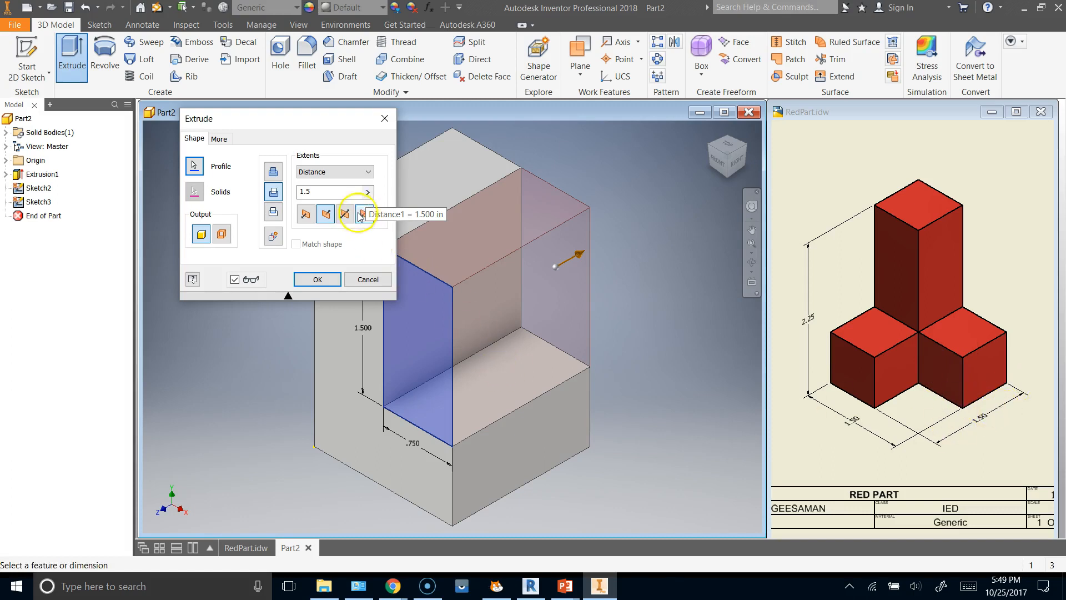
left_click(369, 172)
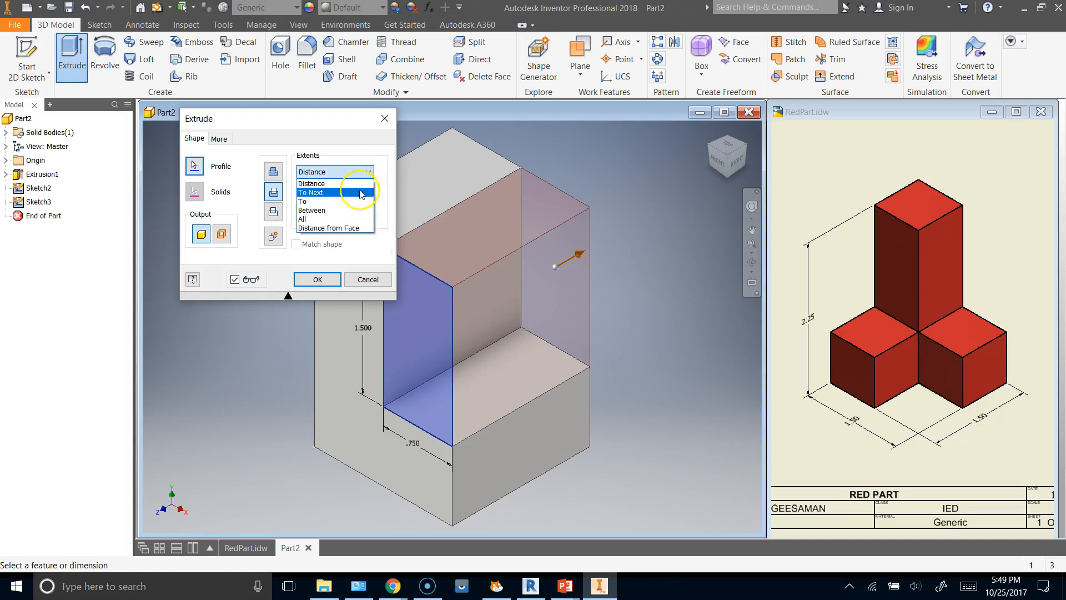
left_click(327, 219)
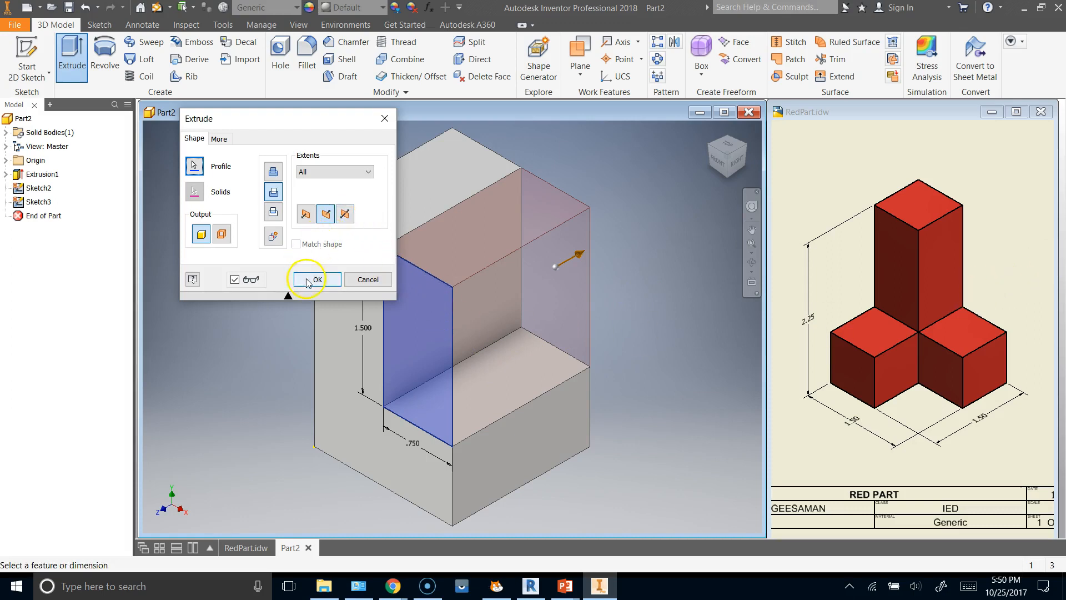
left_click(306, 279)
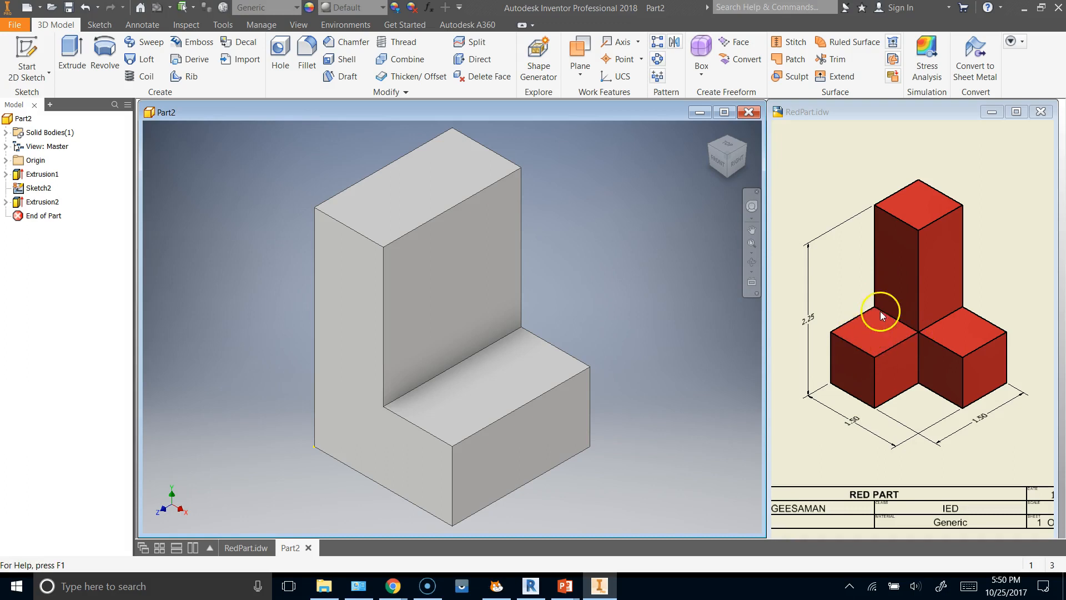
Start a sketch on the upright's tall inner face and draw a 0.75 by 1.5 in rectangle from its front upper corner to the ledge.
left_click(27, 47)
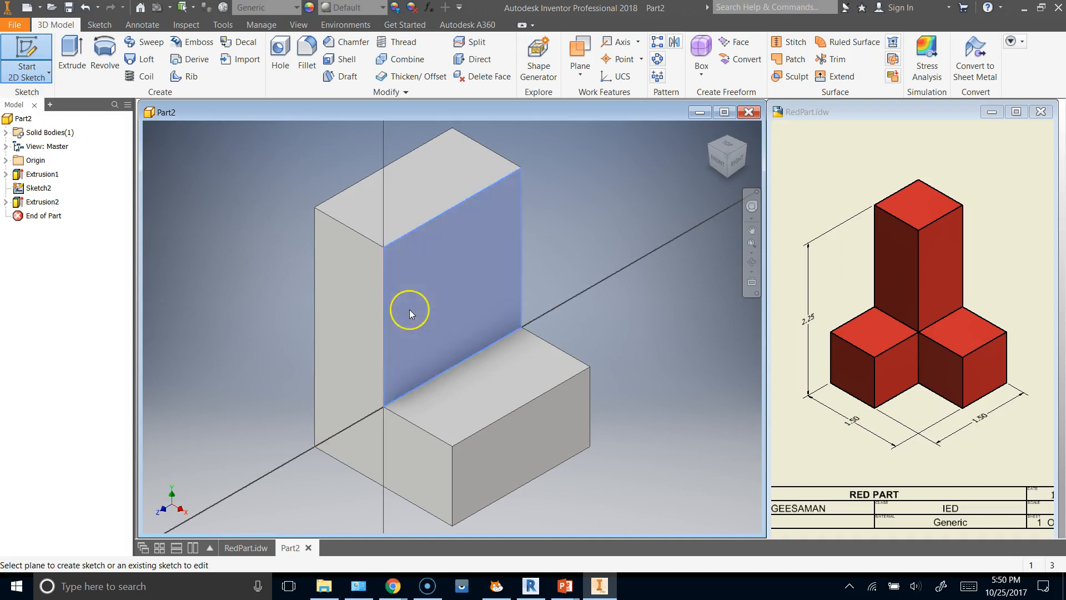
left_click(409, 309)
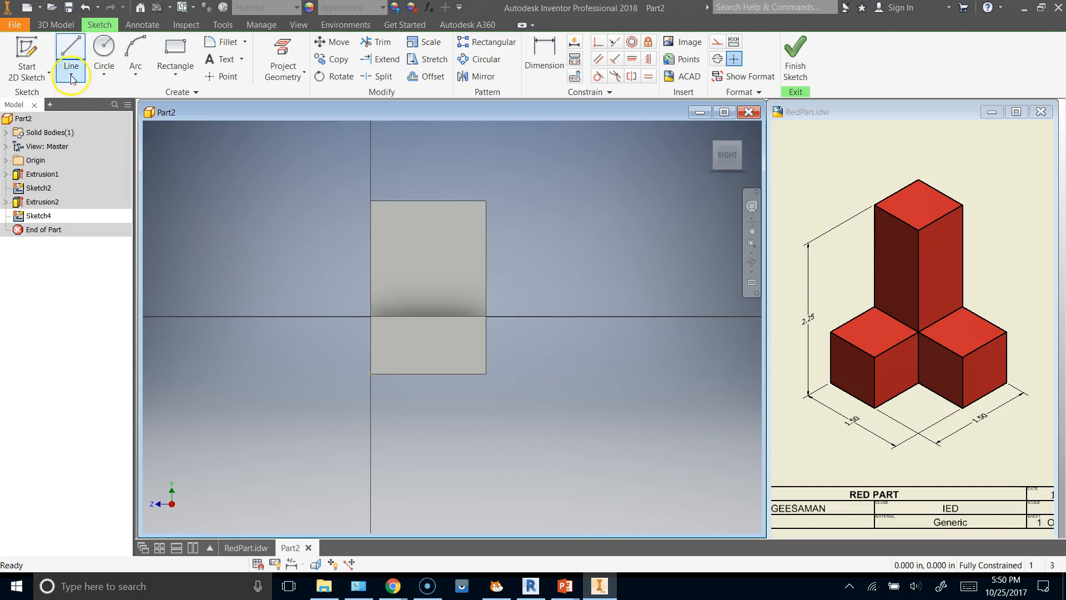
left_click(175, 51)
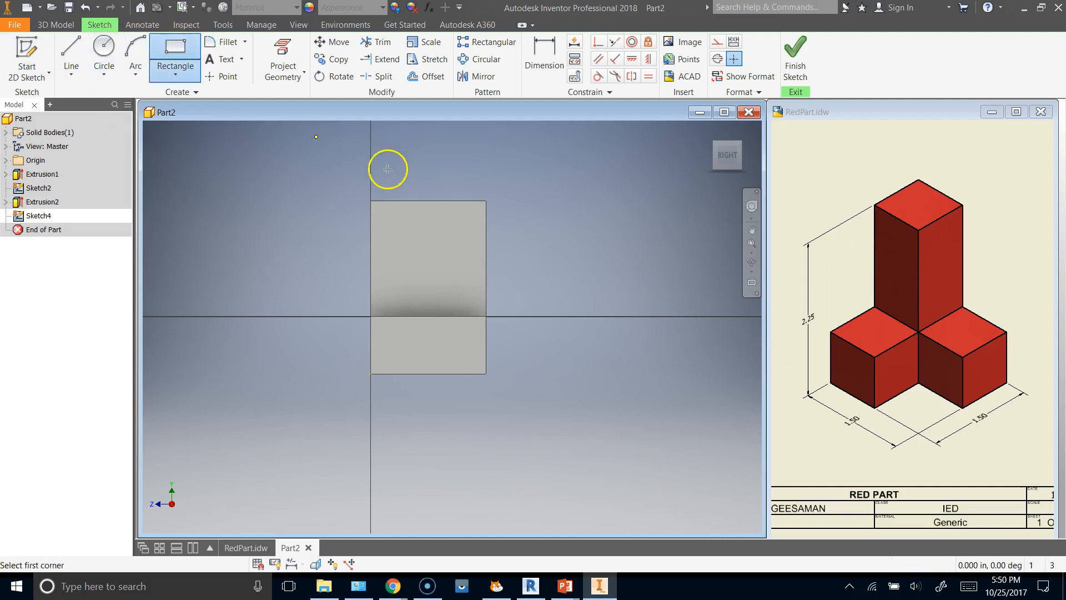
left_click(370, 201)
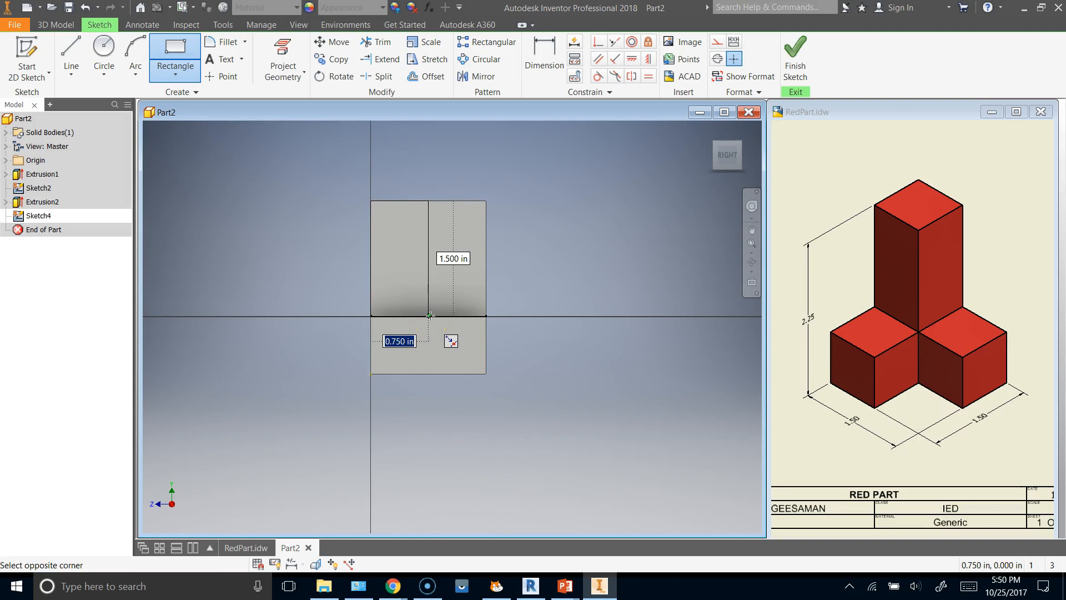
scroll(430, 315, "up", 3)
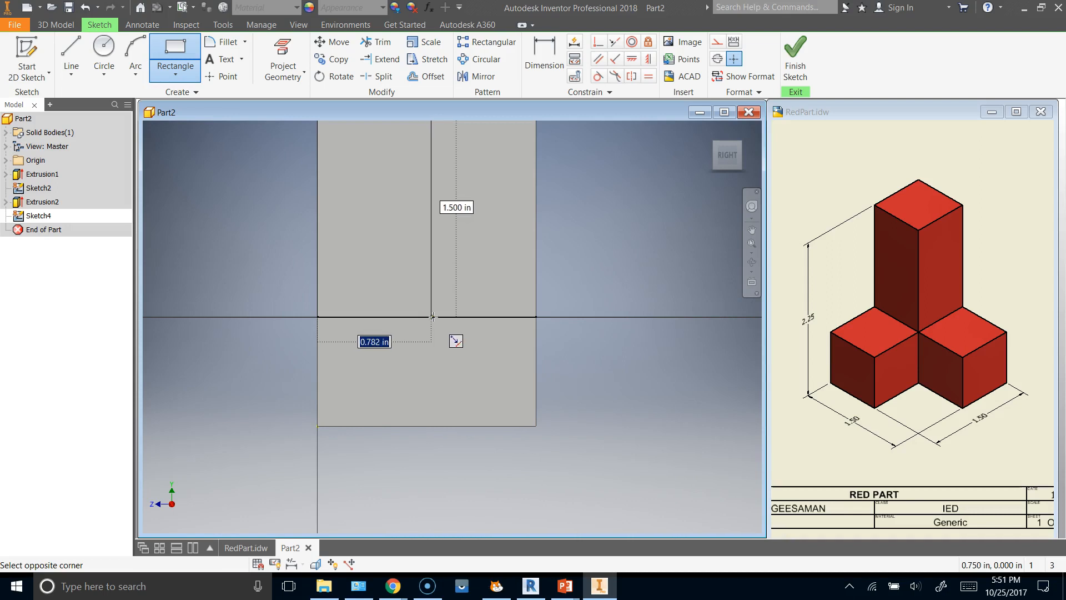
left_click(427, 317)
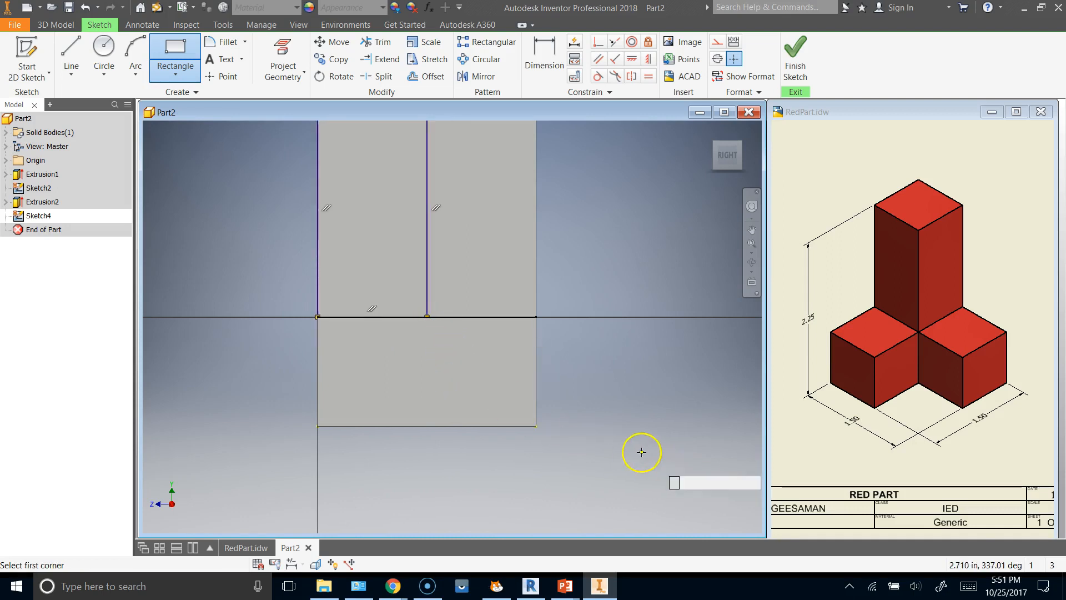
right_click(592, 207)
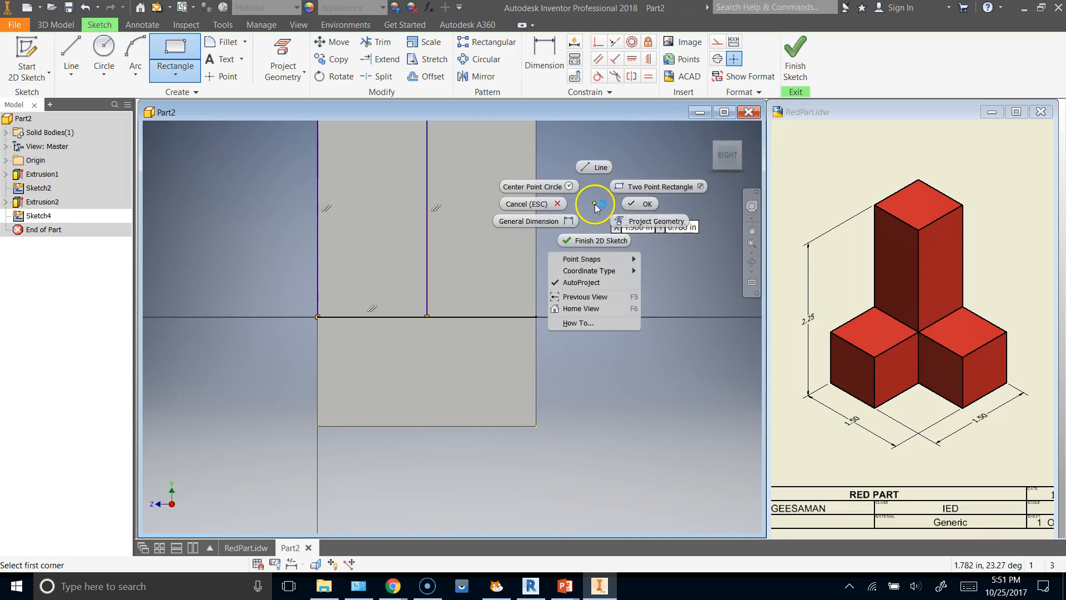
left_click(633, 204)
scroll(601, 417, "down", 4)
scroll(598, 405, "up", 7)
scroll(534, 268, "down", 3)
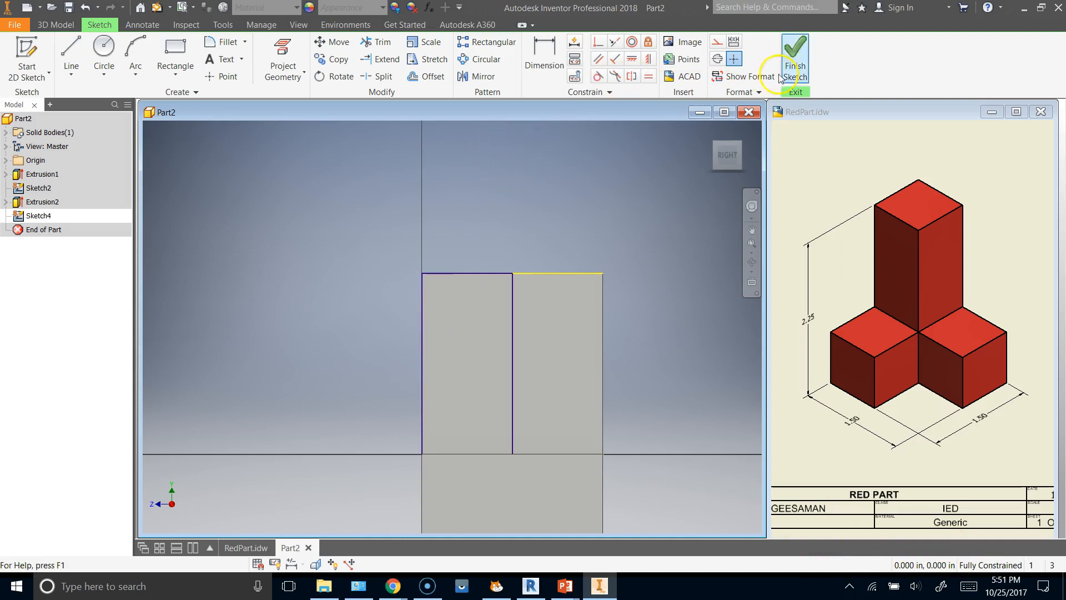
Finish the sketch and cut the rectangle through the front half of the upright with an Extrude cut set to All.
left_click(796, 55)
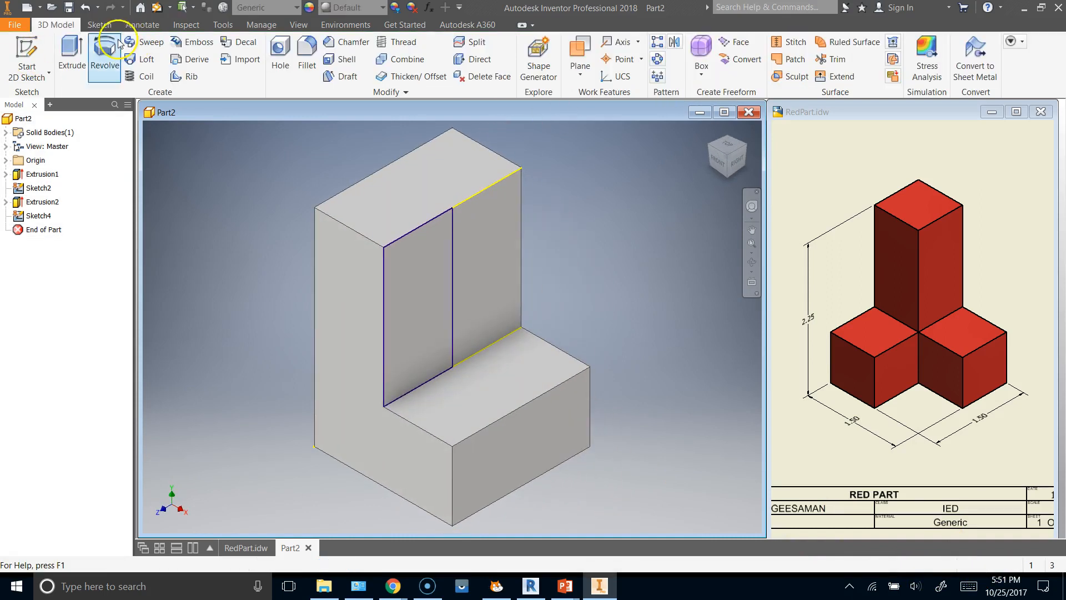
left_click(71, 51)
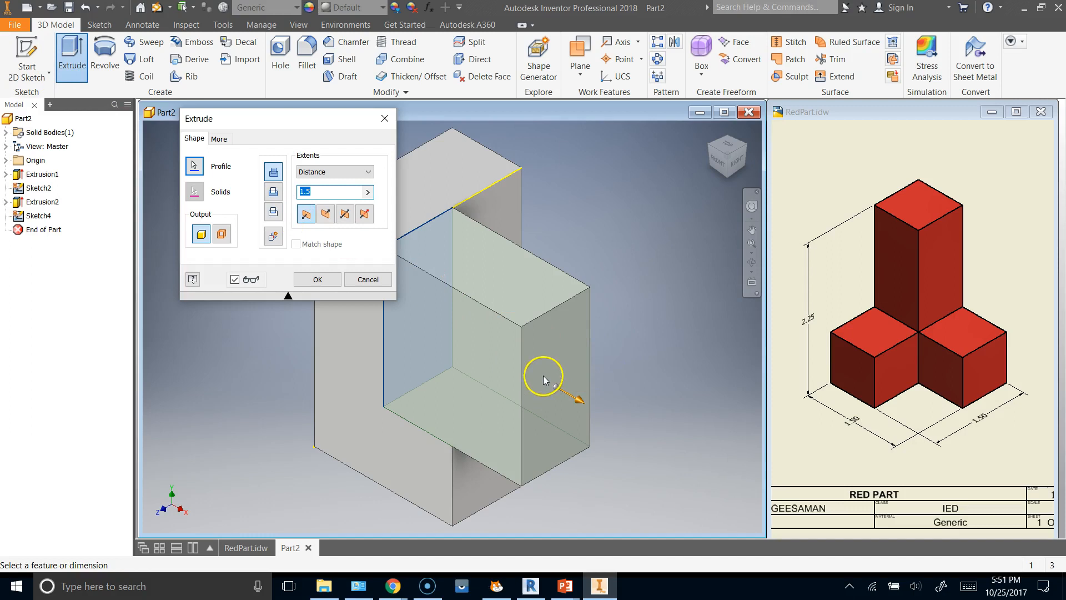
left_click(273, 192)
left_click_drag(269, 124, 598, 185)
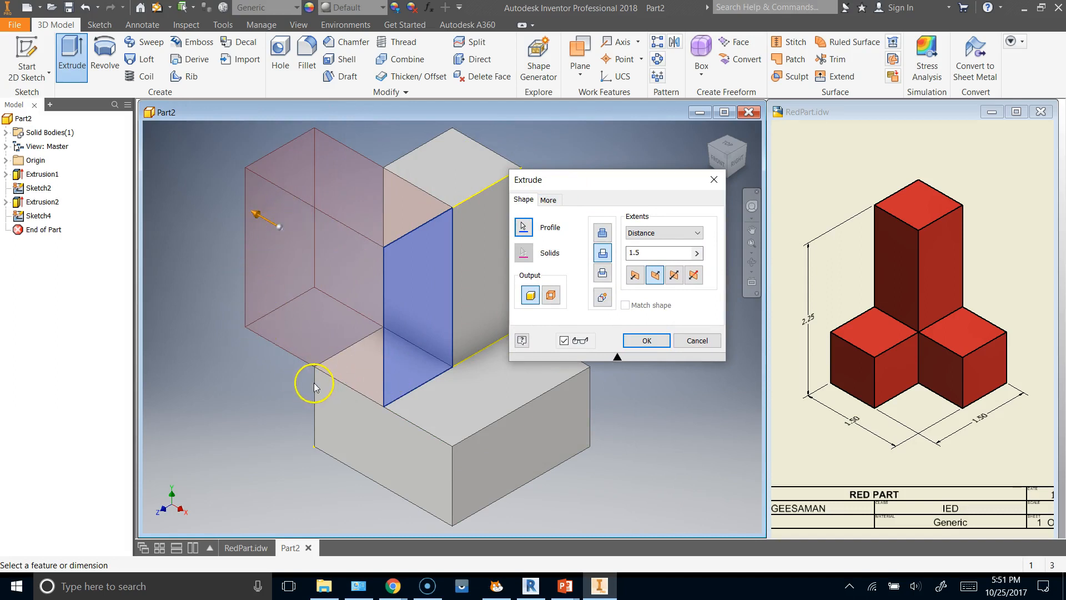
left_click(698, 233)
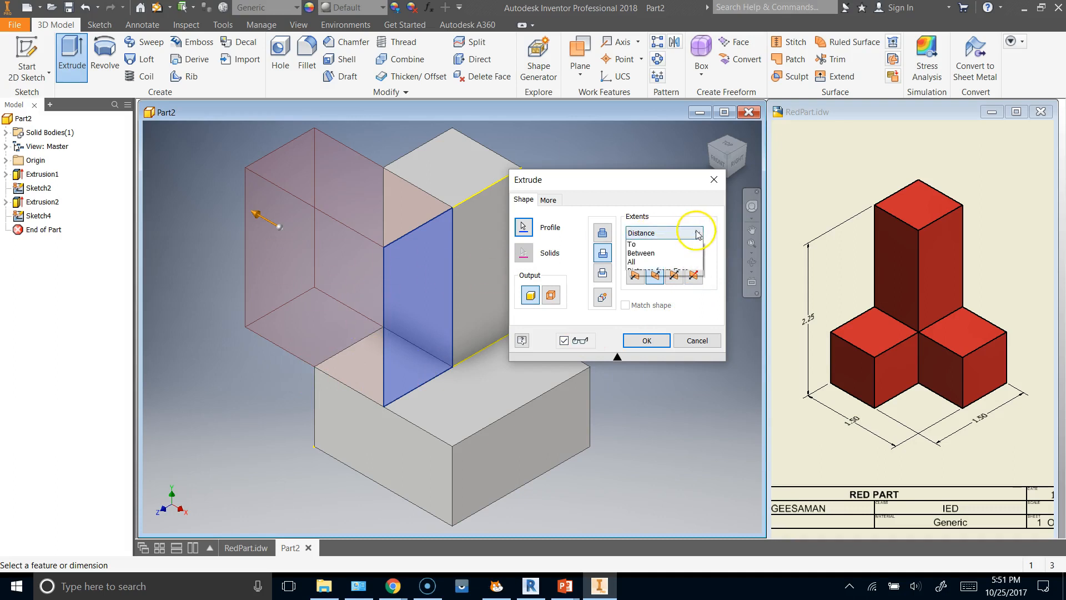
left_click(650, 272)
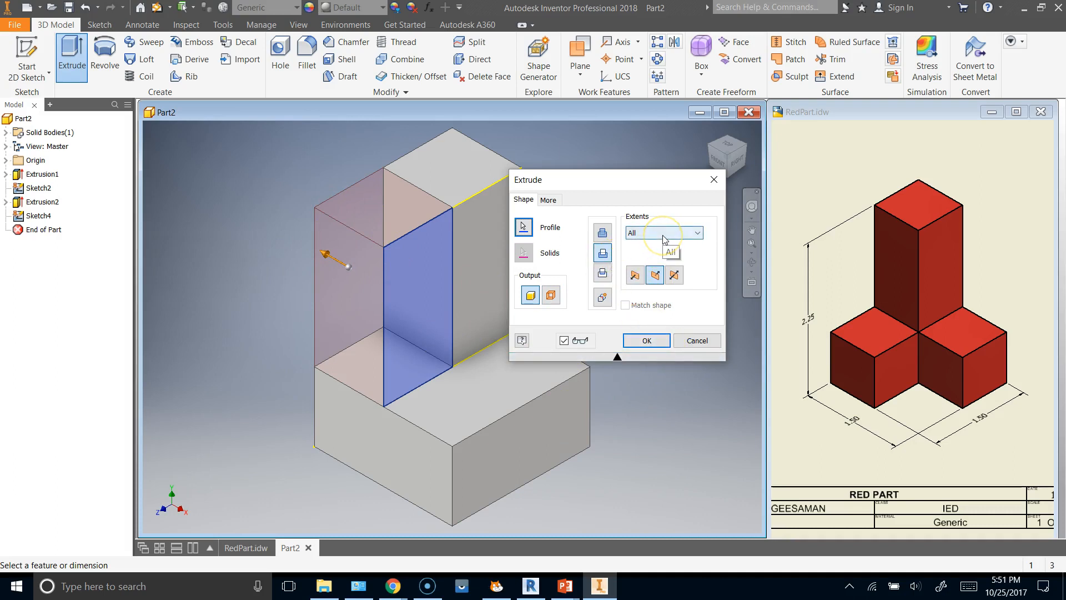
left_click(647, 340)
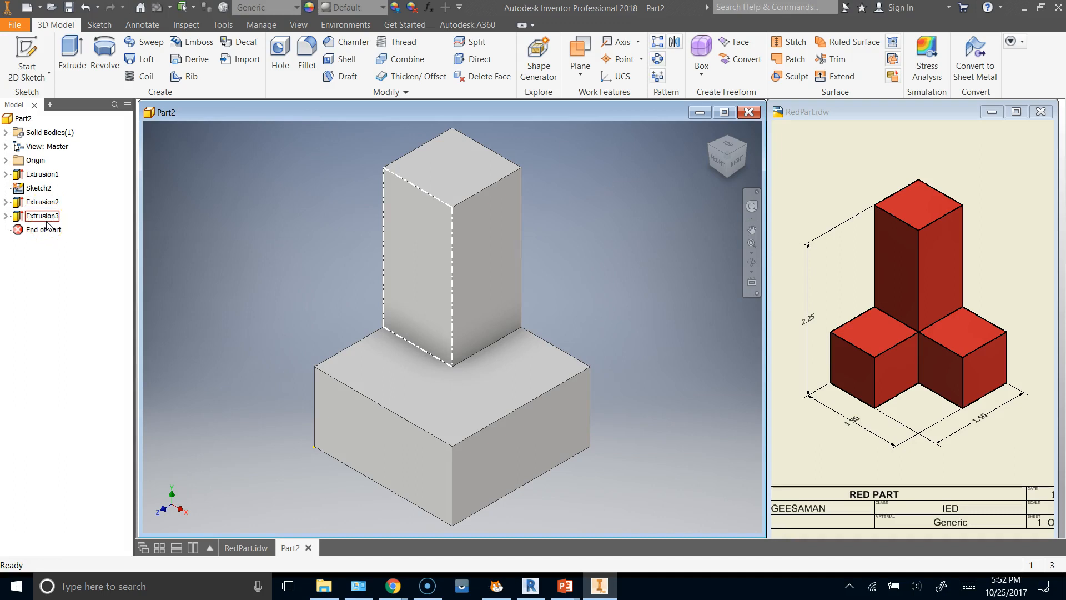
Start a new 2D sketch on the L-shaped top face of the base.
left_click(36, 52)
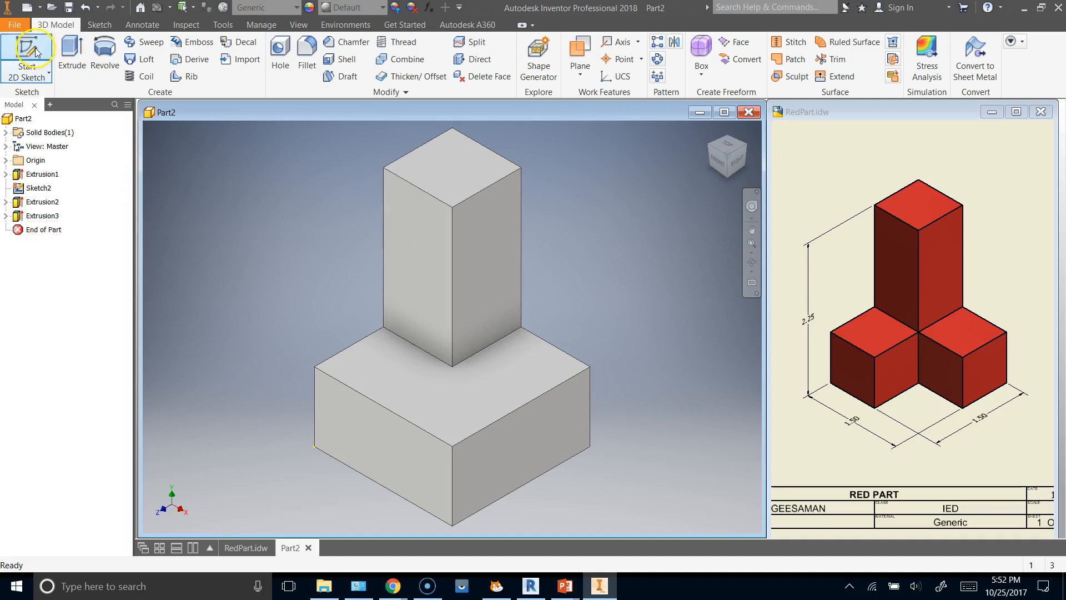
left_click(26, 53)
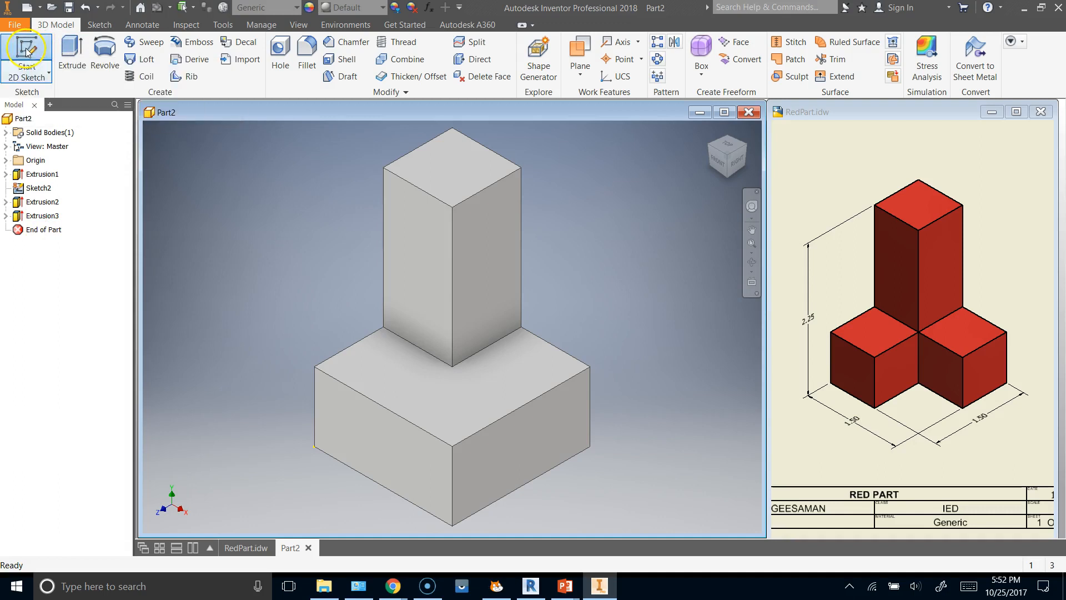
left_click(444, 430)
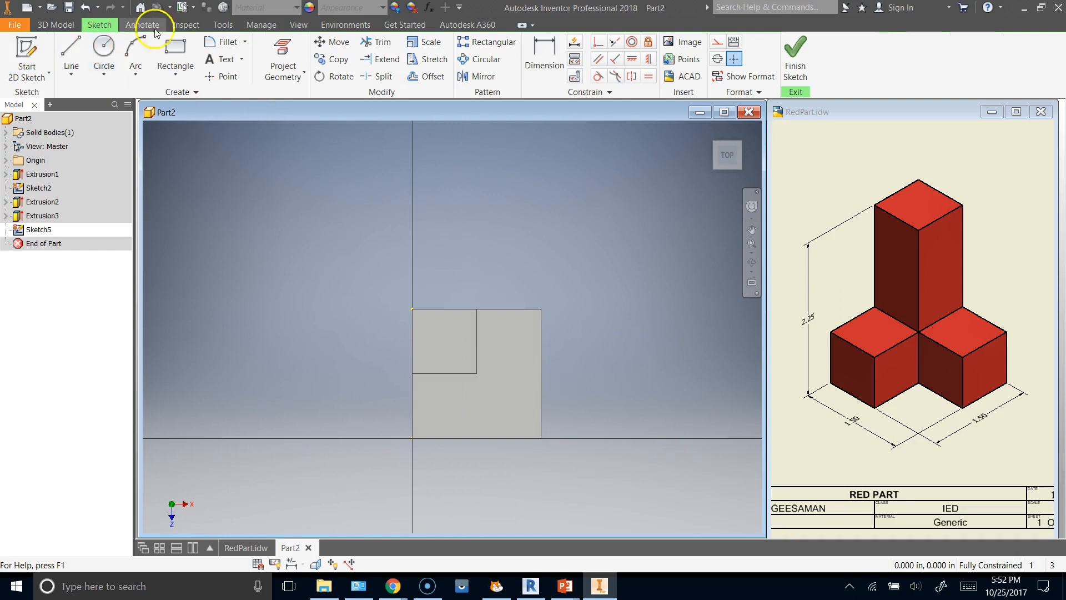
left_click(175, 53)
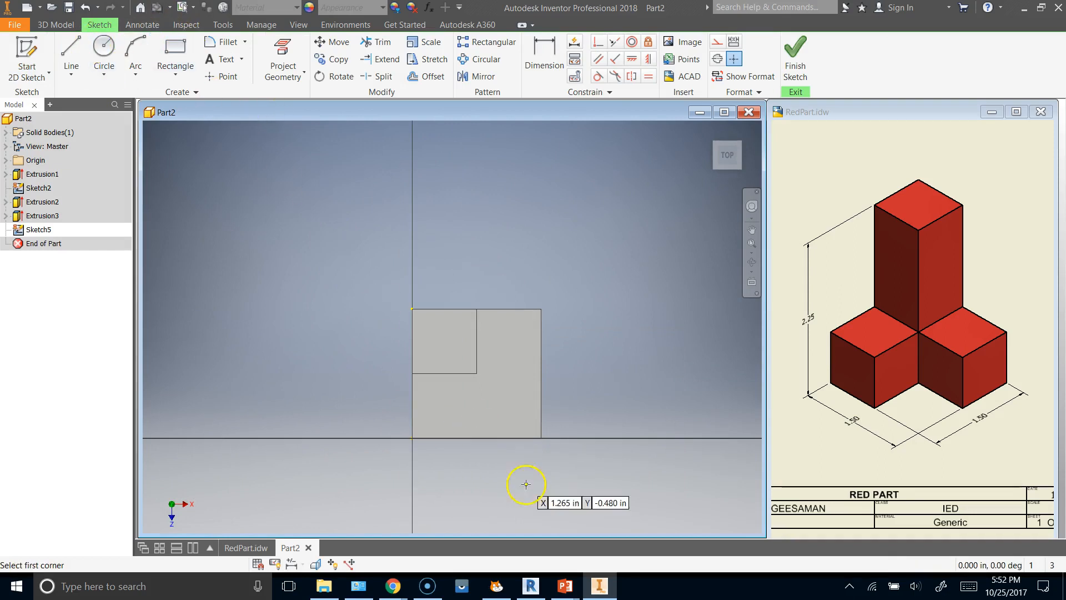
left_click(478, 374)
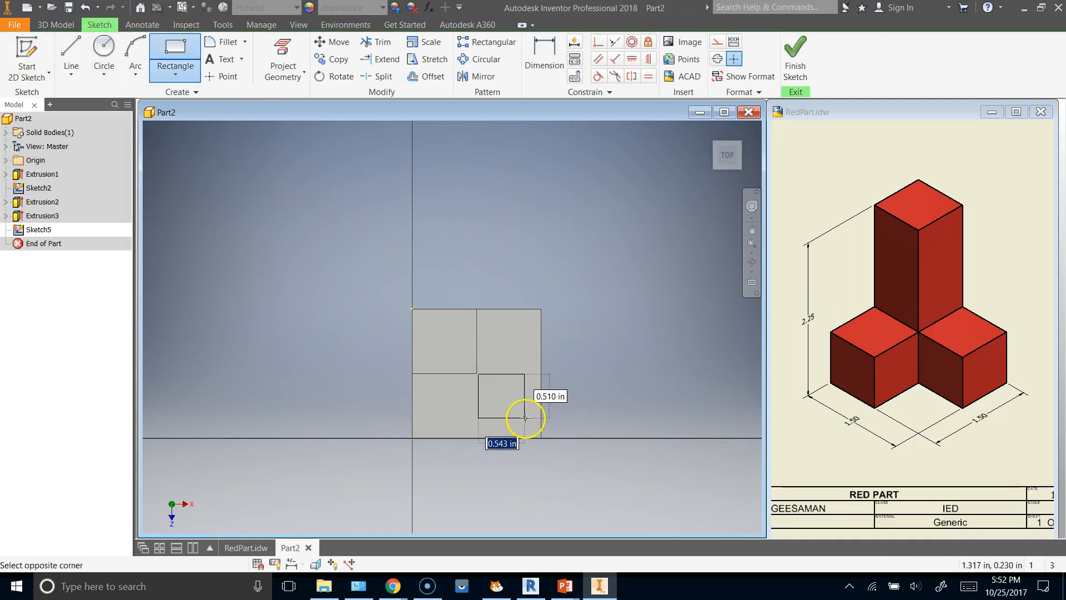
key("Escape")
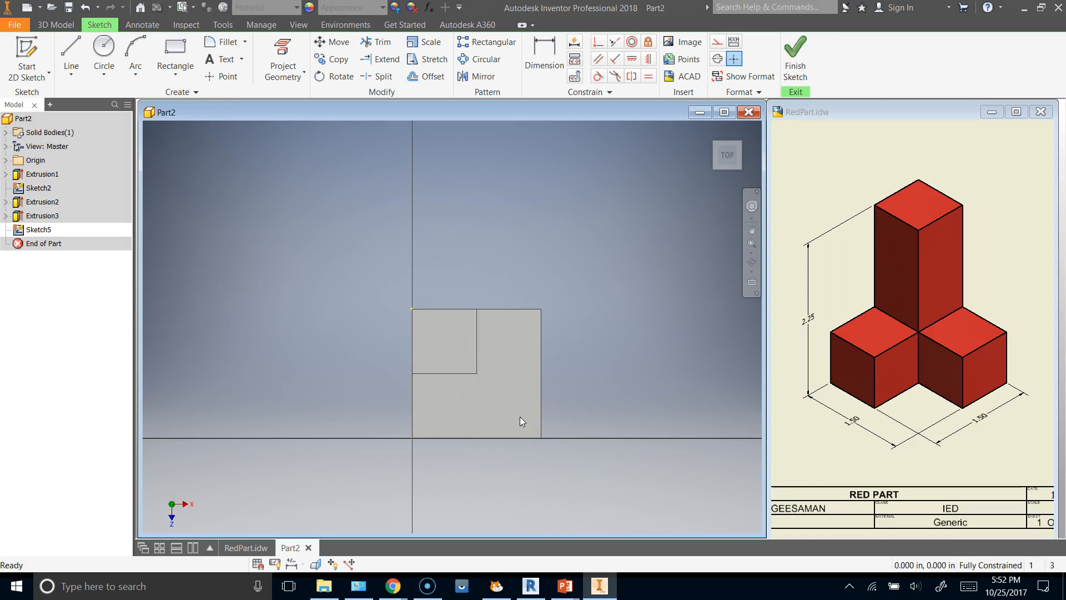
Draw a rectangle on the base's top face from the column's inner corner to the face's opposite outer corner.
left_click(175, 50)
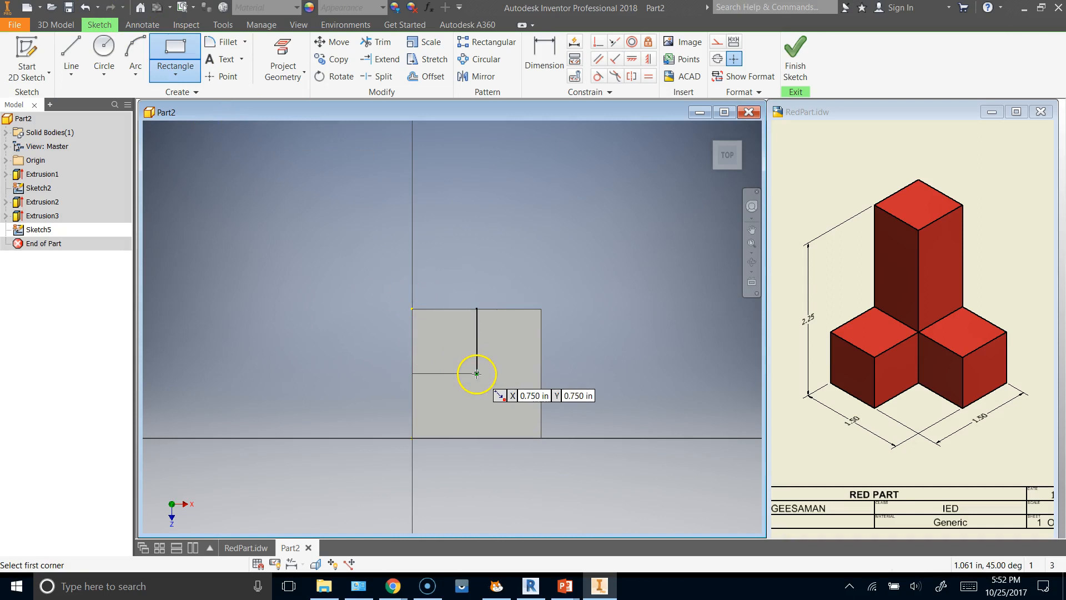
left_click(476, 373)
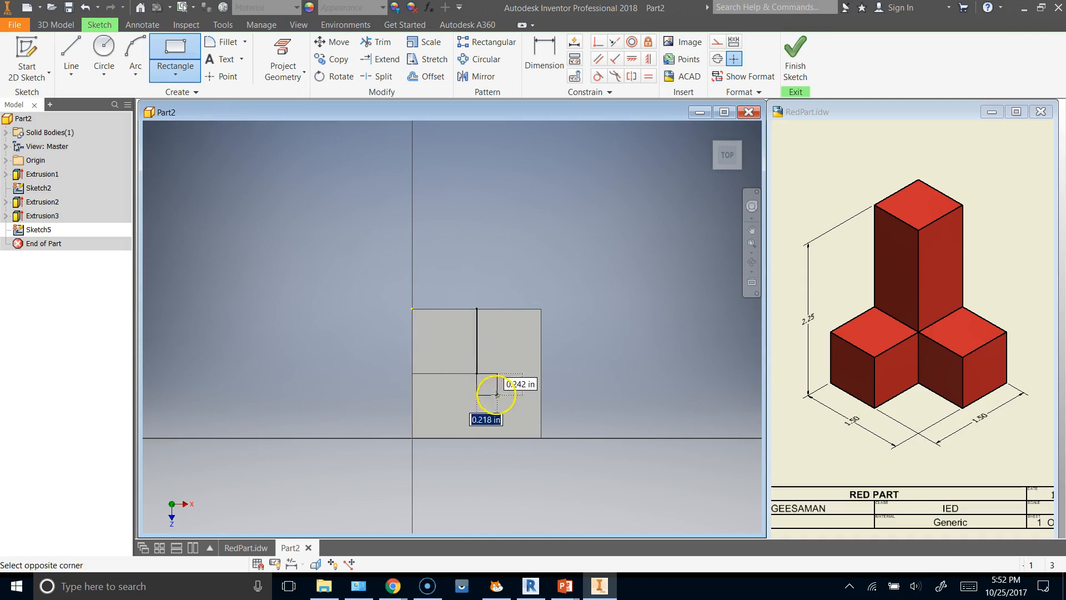
left_click(541, 438)
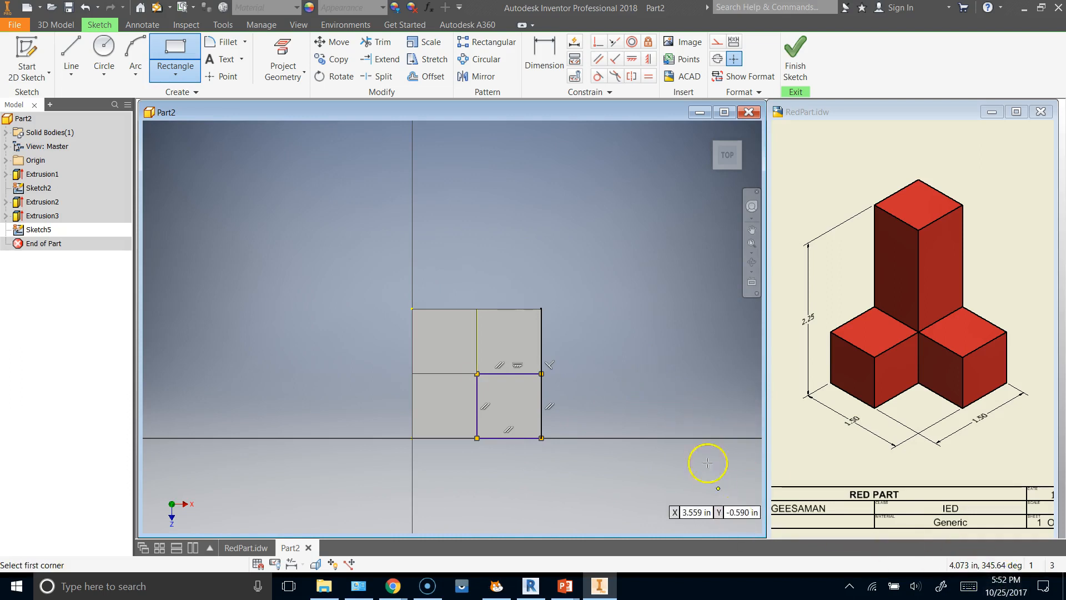
key("Escape")
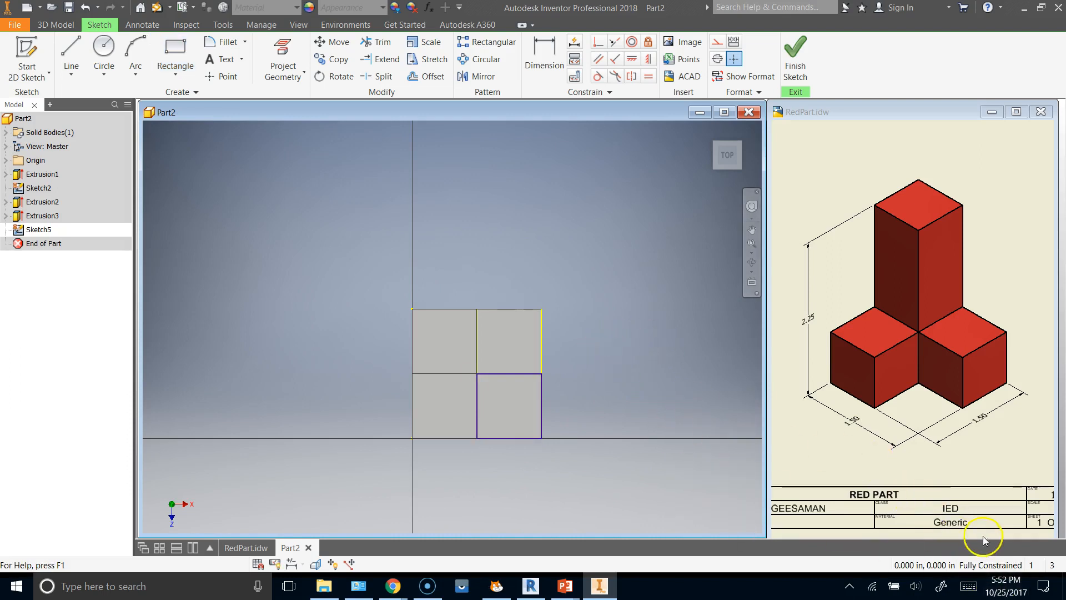
Finish the sketch and cut the corner square down through the base with an Extrude cut set to All.
left_click(788, 51)
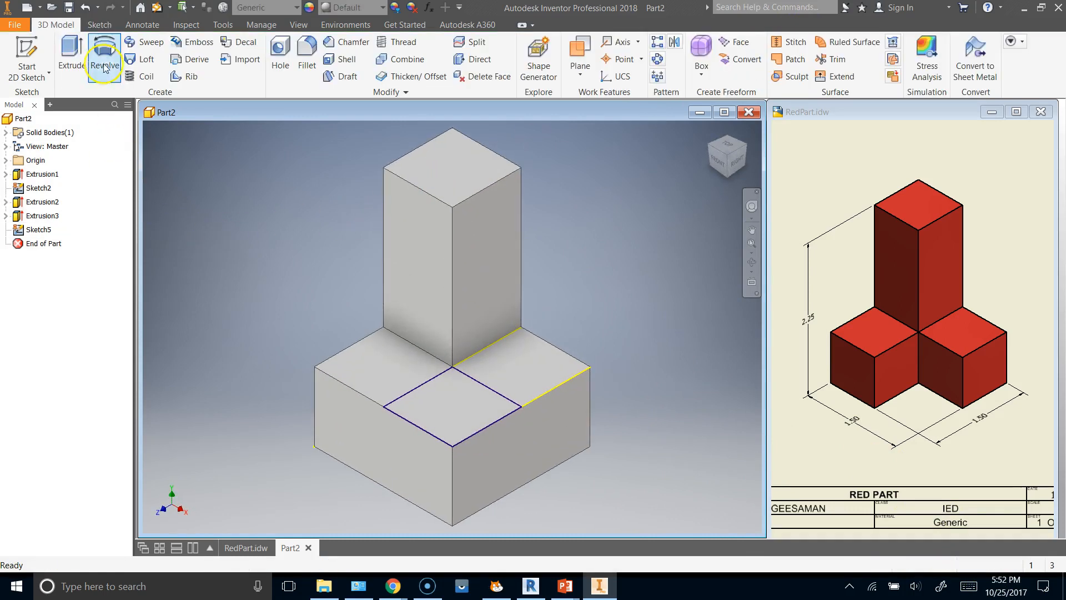
left_click(76, 56)
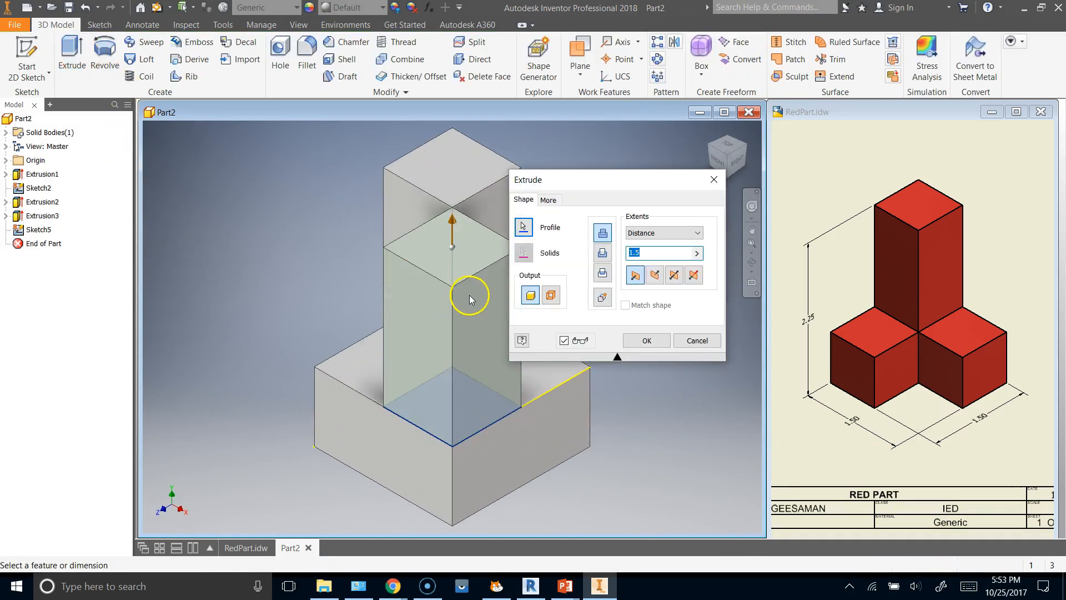
left_click(601, 253)
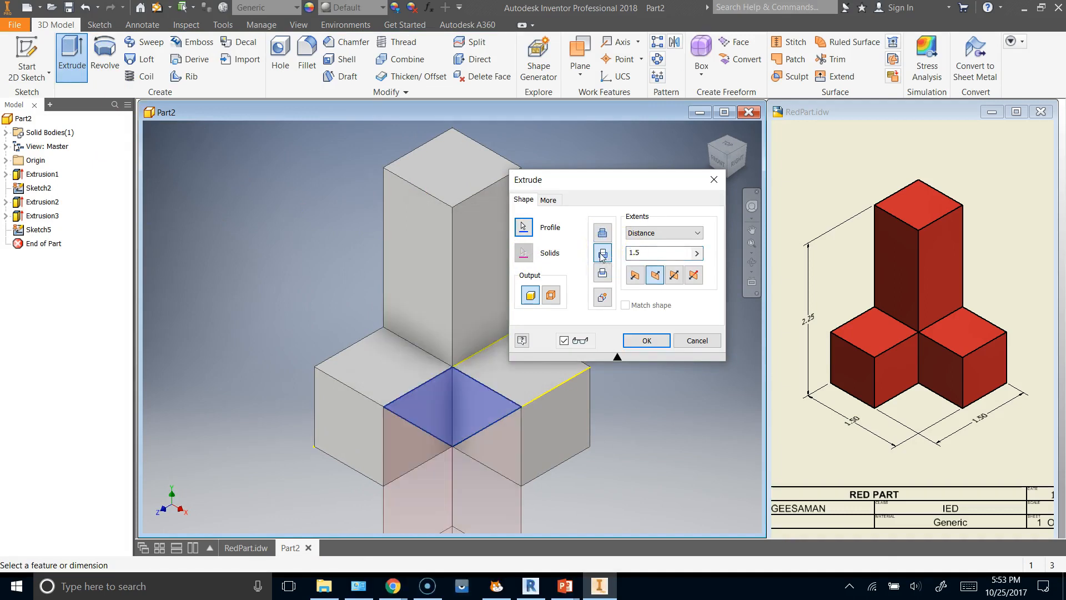
left_click(697, 232)
left_click(647, 280)
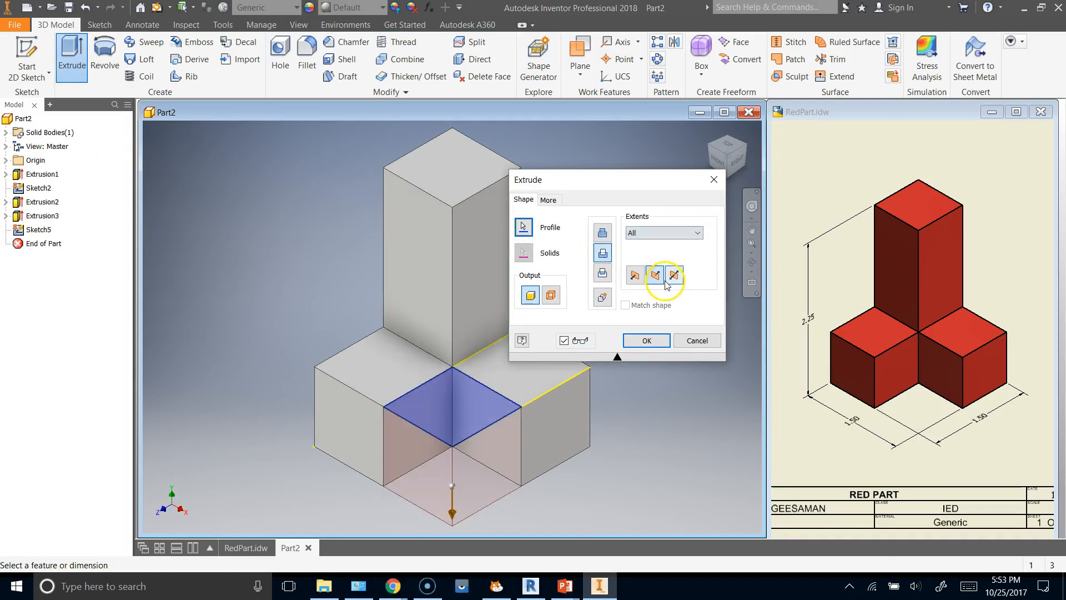
left_click(649, 339)
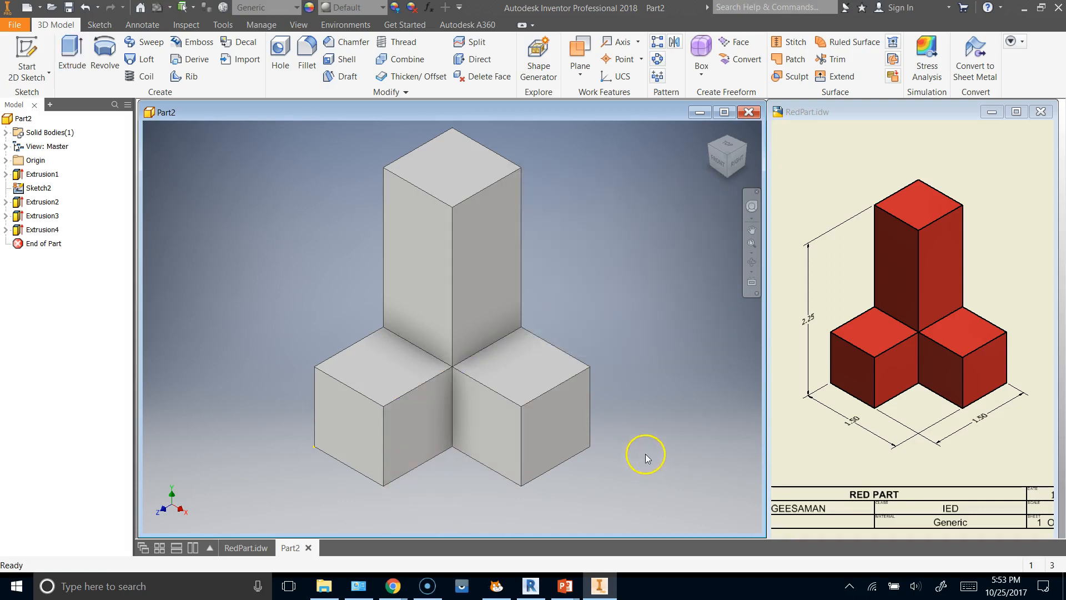
Change the whole part's appearance to Dark Green from the Inventor Material Library.
left_click(382, 8)
left_click(383, 8)
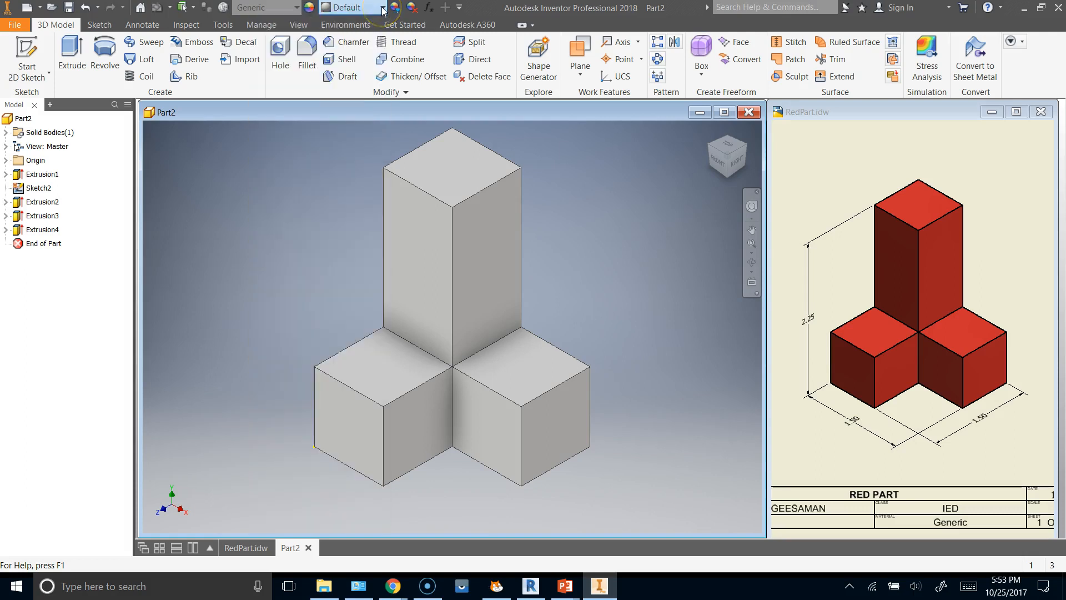
left_click(382, 8)
scroll(299, 194, "up", 3)
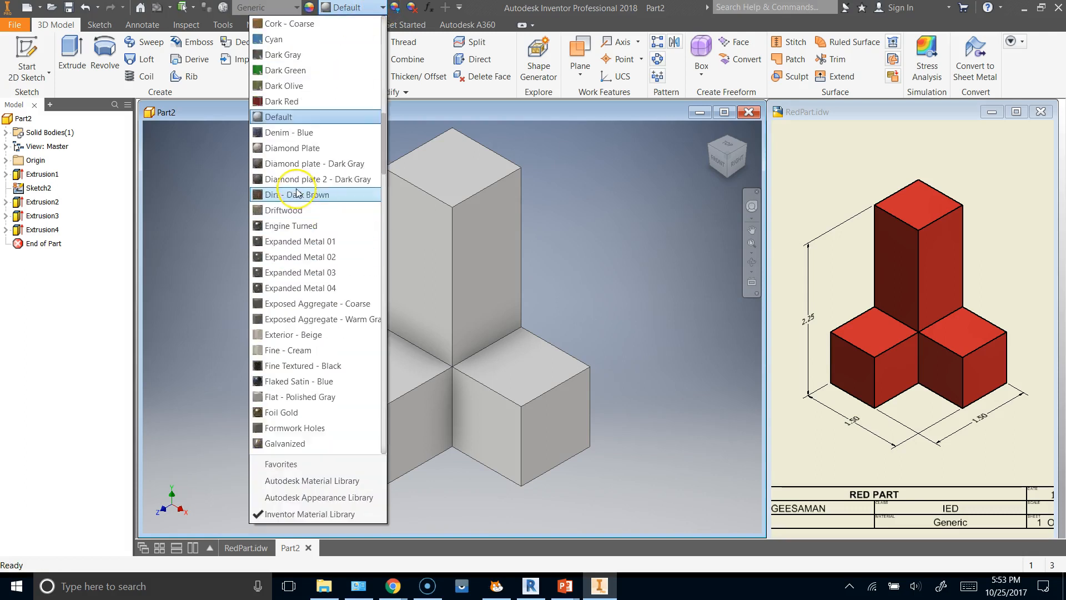
left_click(285, 117)
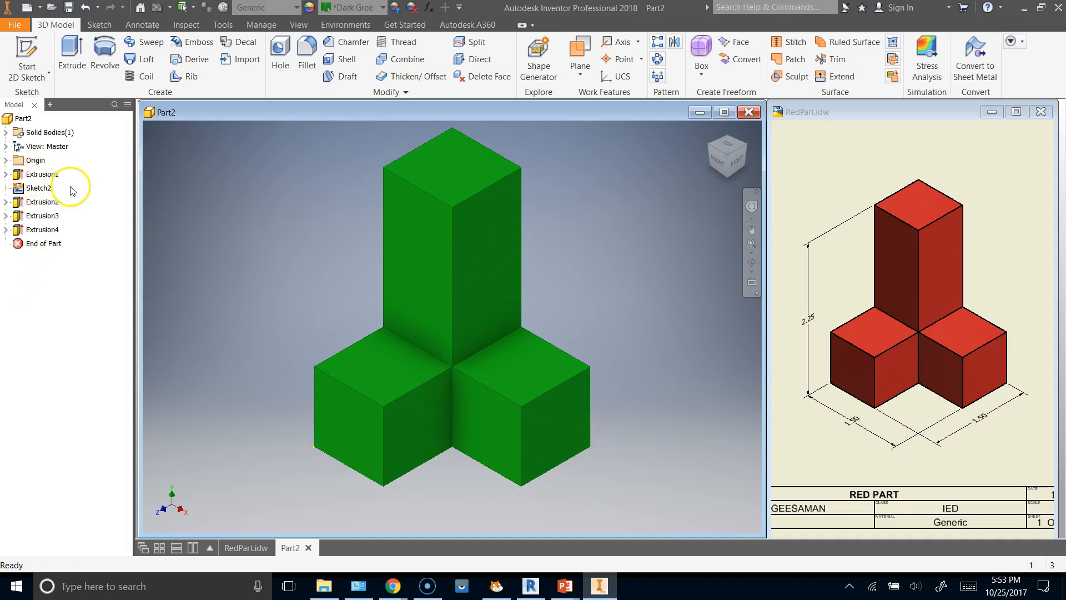
Expand Extrusion1 in the model tree to examine the sketch it is based on, and collapse it again.
left_click(2, 174)
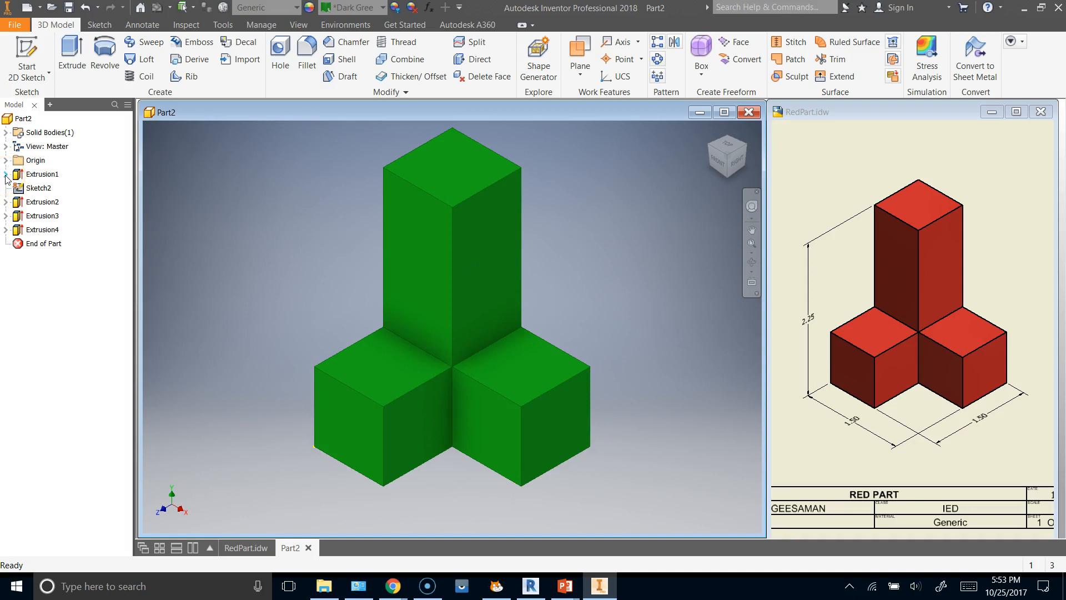
left_click(7, 174)
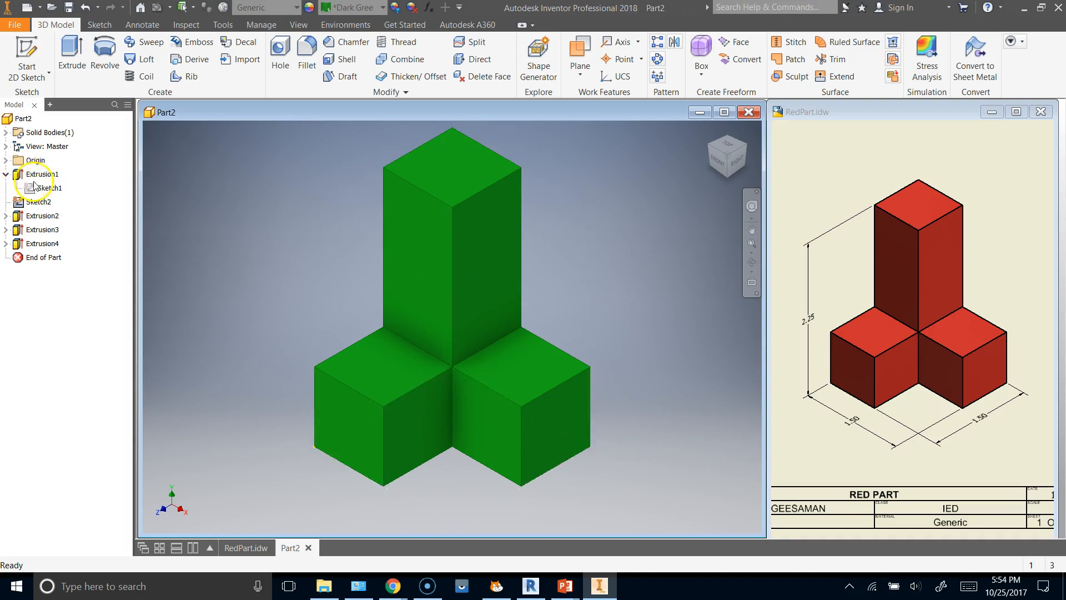
left_click(5, 174)
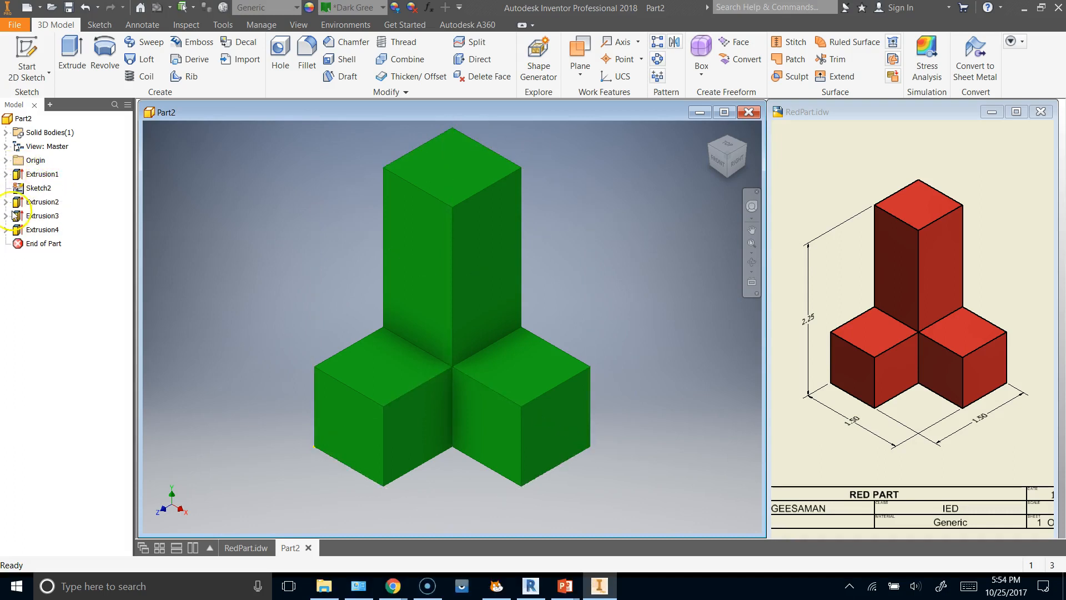
Delete the unused Sketch2 that sits between Extrusion1 and Extrusion2 in the model tree.
left_click(6, 174)
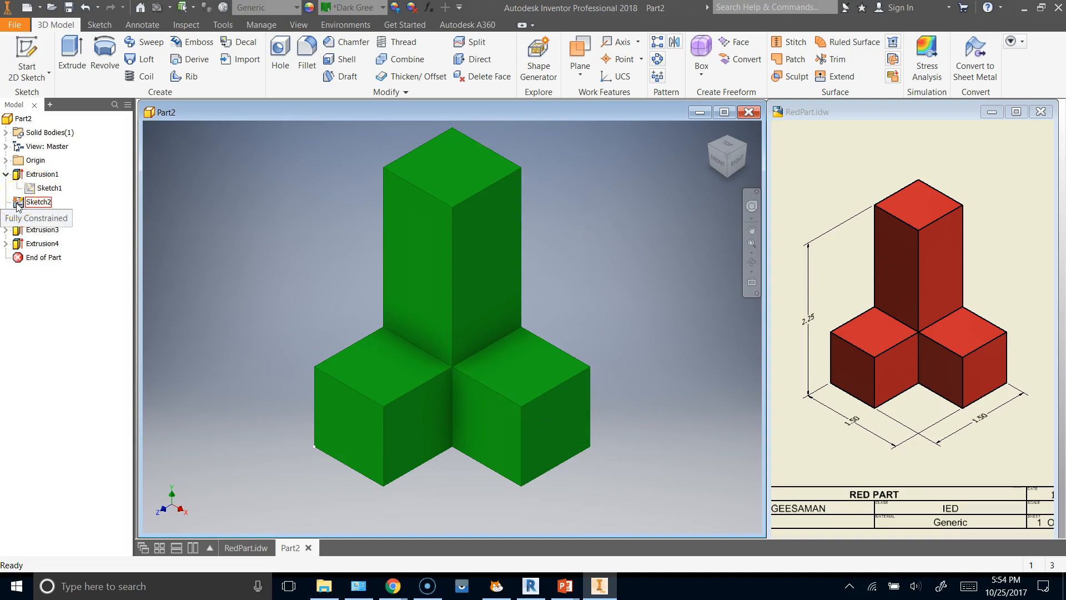
left_click(13, 205)
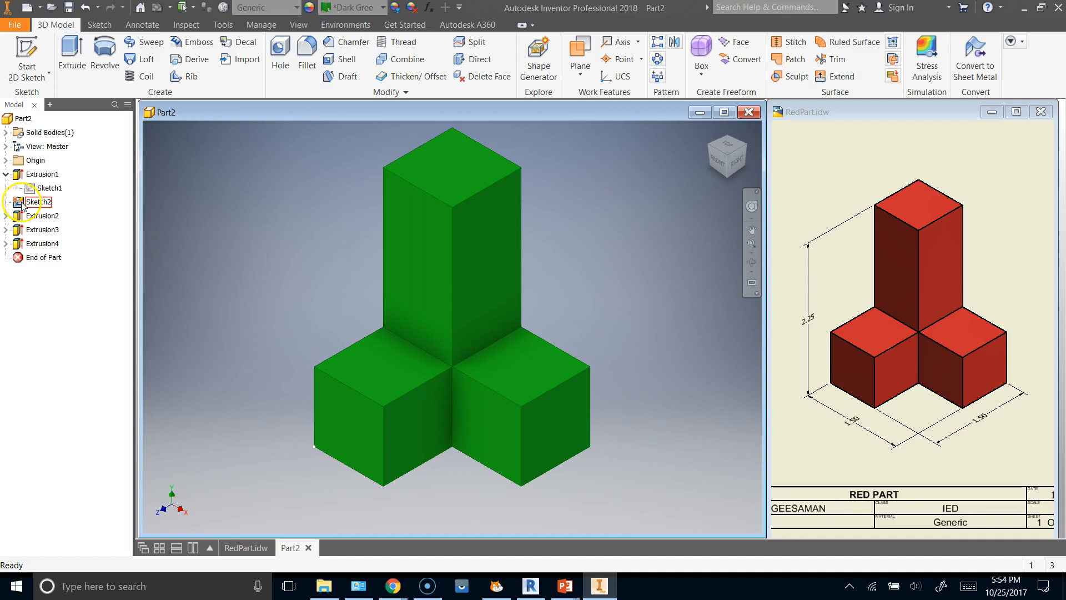
right_click(21, 206)
left_click(42, 235)
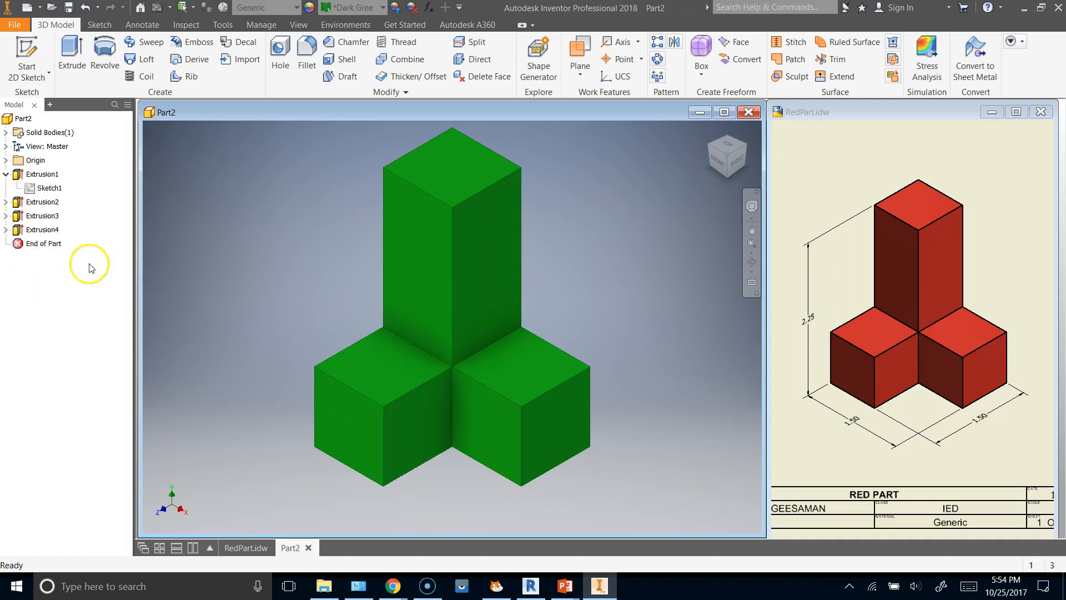
Expand Extrusion2, Extrusion3 and Extrusion4 to examine the sketch behind each feature, and collapse the whole model tree again.
left_click(8, 202)
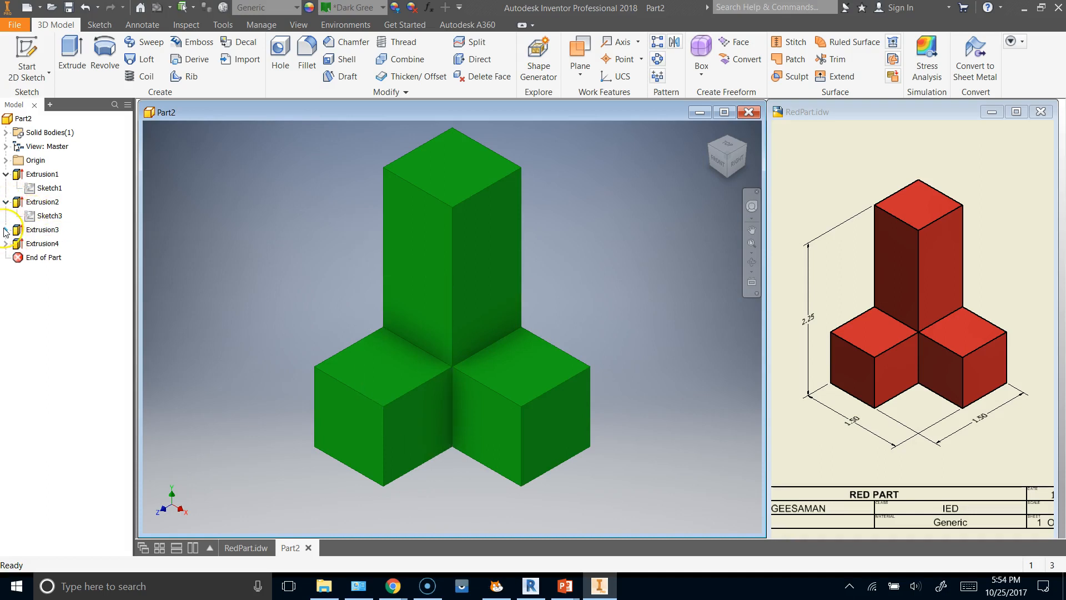
left_click(6, 230)
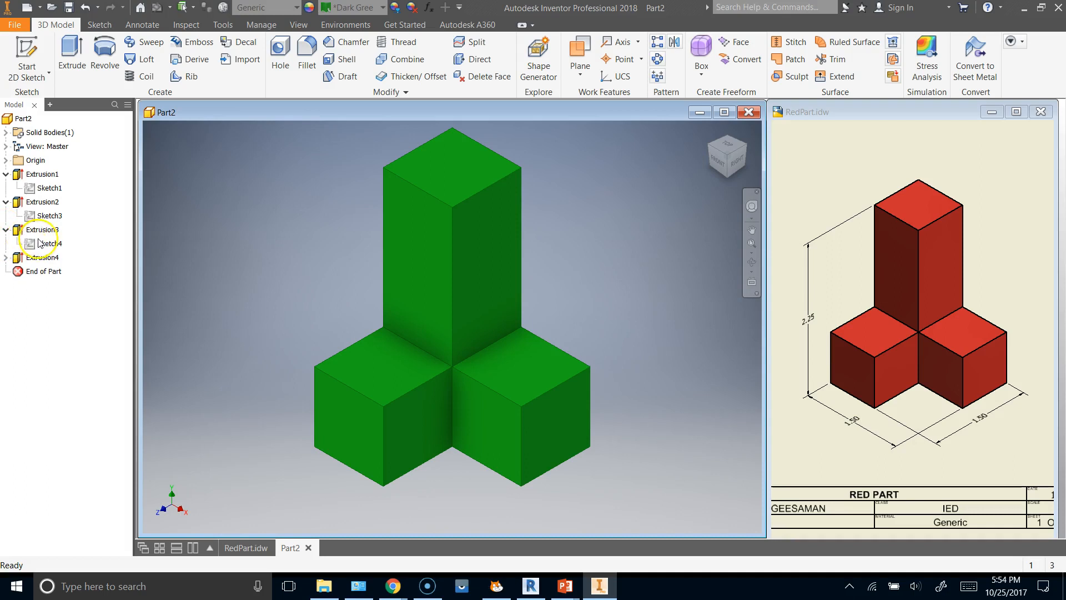
left_click(6, 257)
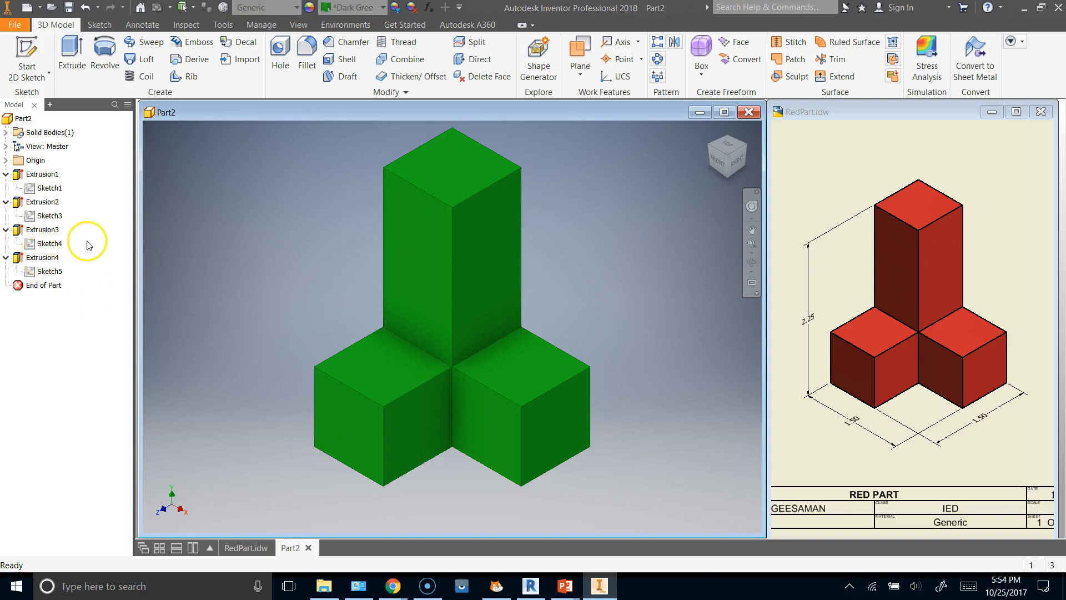
right_click(78, 171)
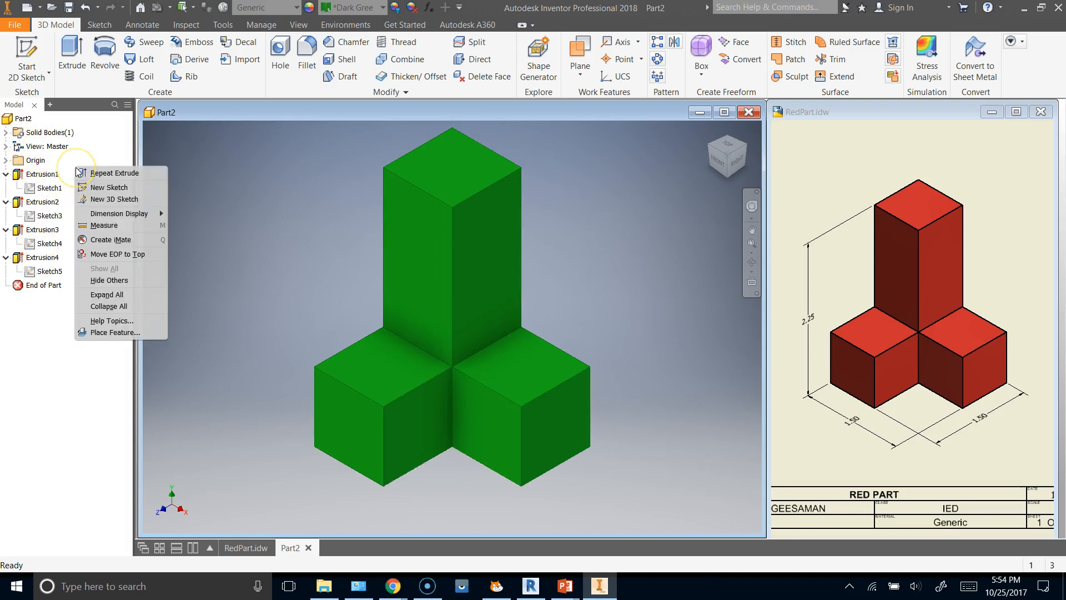
left_click(108, 306)
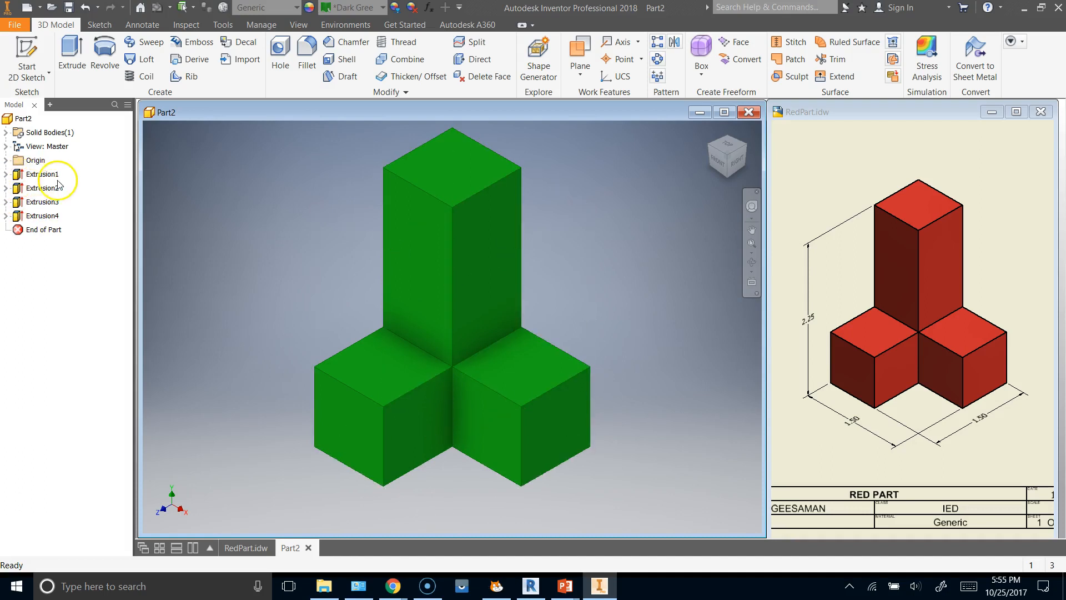
Expand the whole model tree to view Extrusion4's Sketch5 in sketch editing, and return to the part with the tree collapsed.
right_click(79, 201)
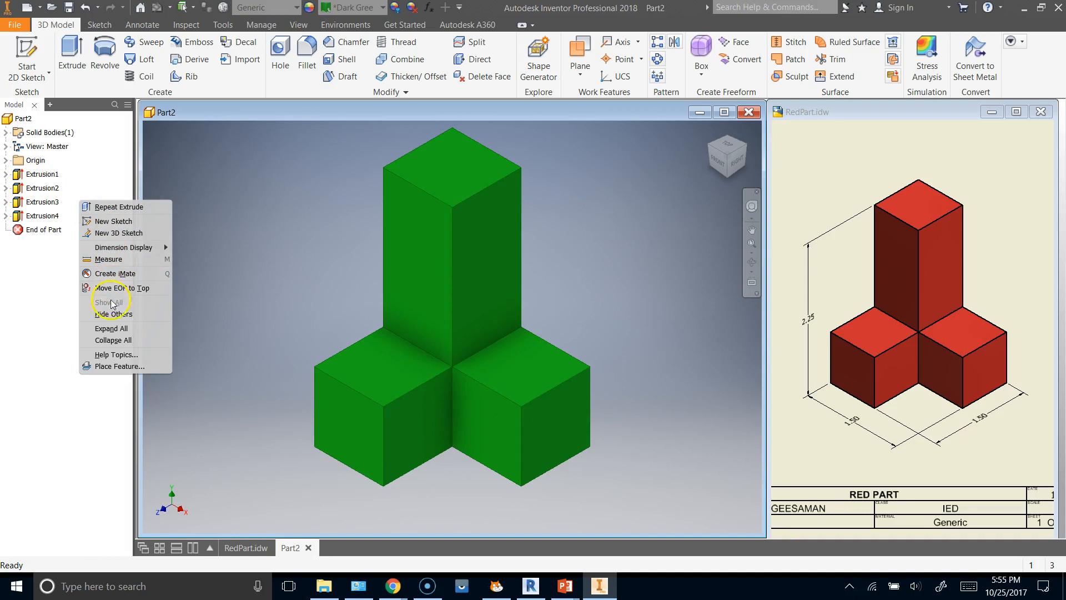
left_click(111, 329)
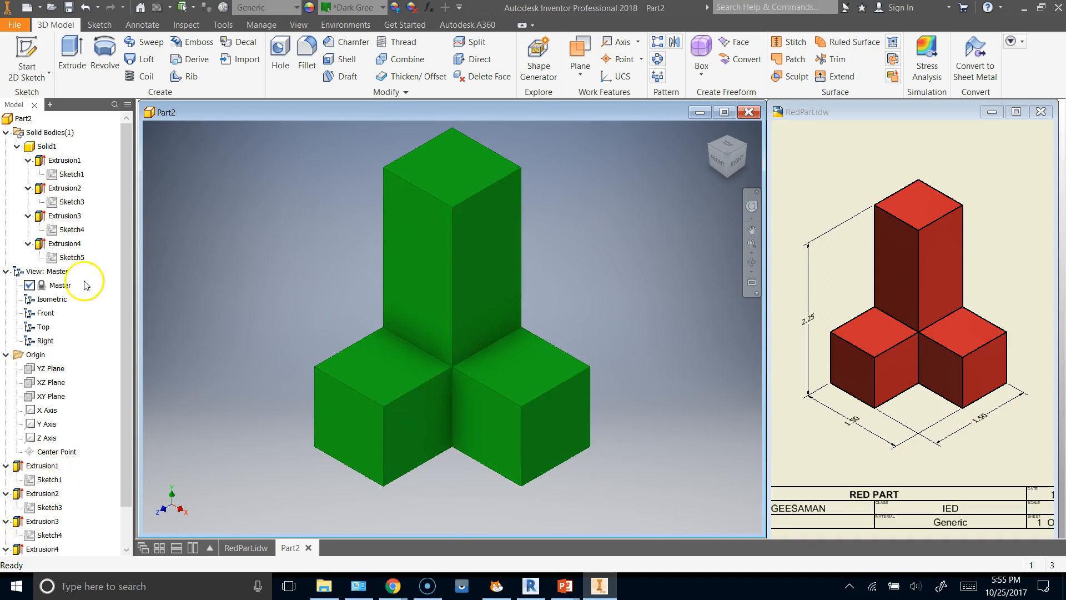
right_click(53, 258)
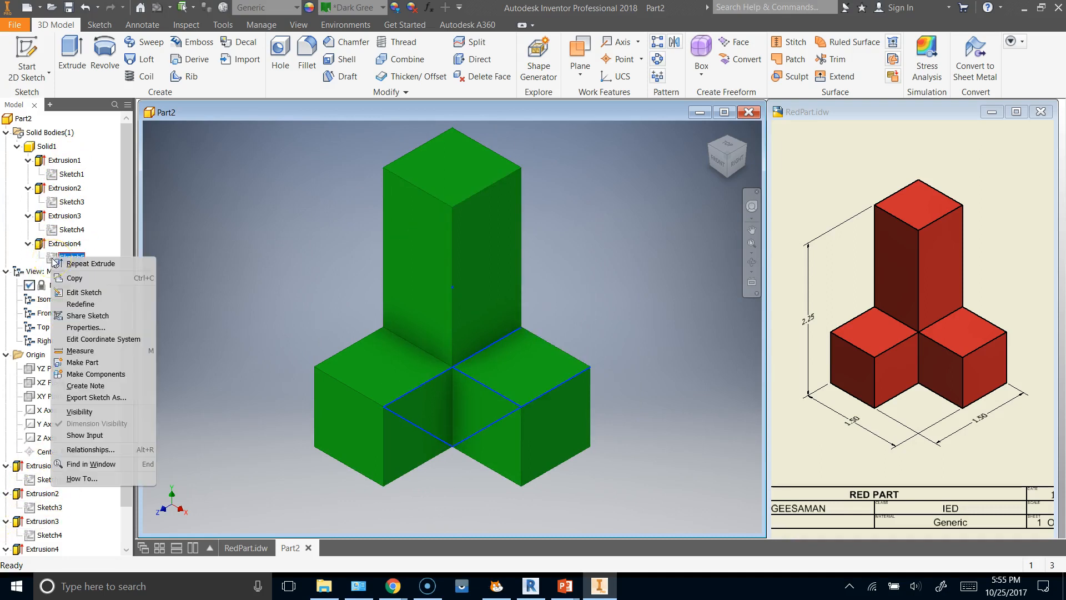
left_click(83, 294)
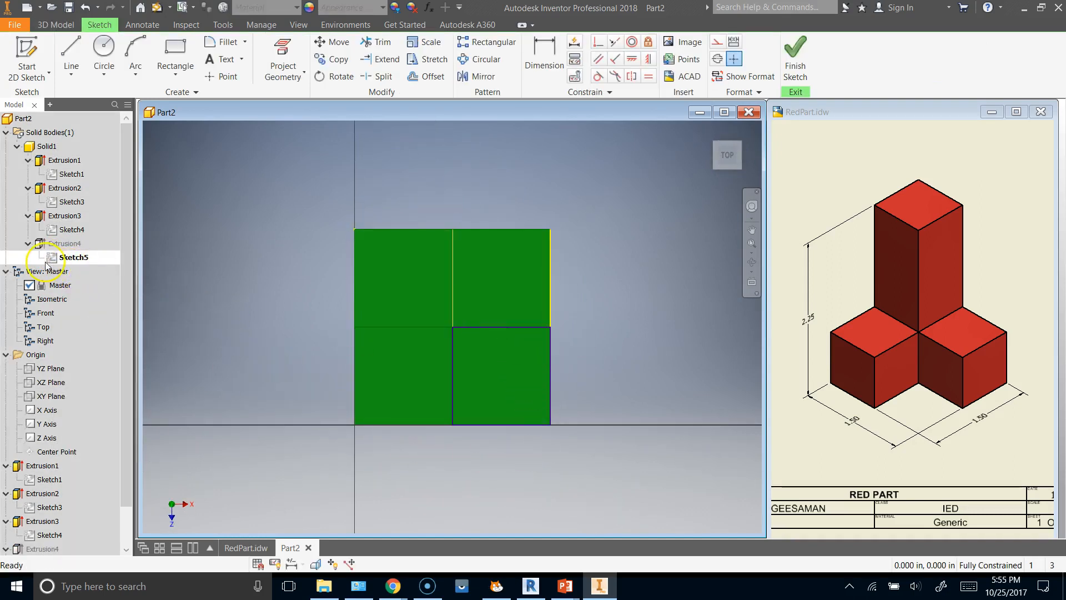
right_click(276, 270)
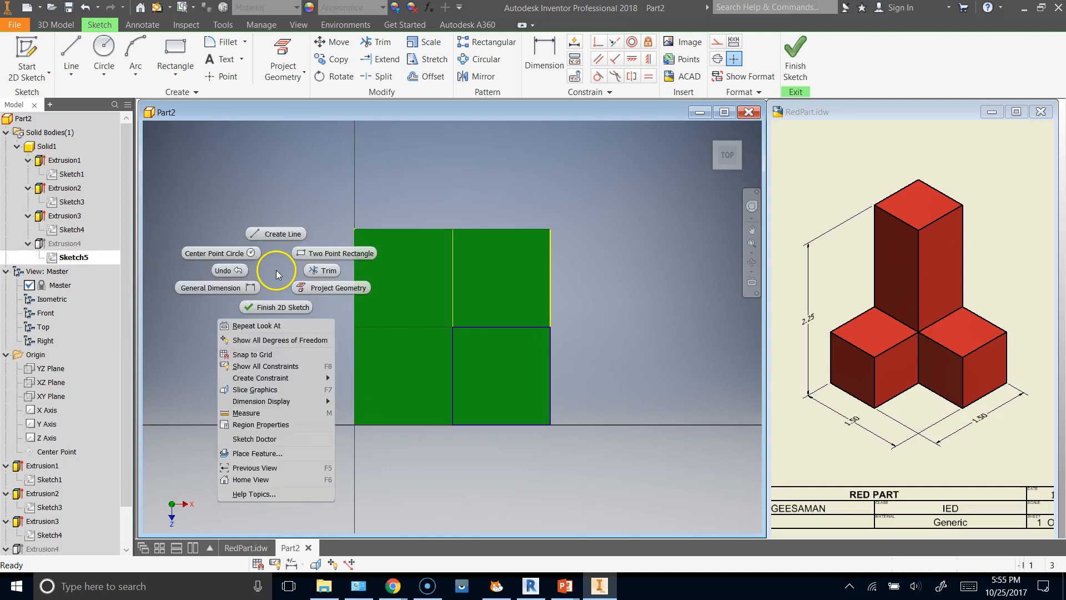
left_click(275, 308)
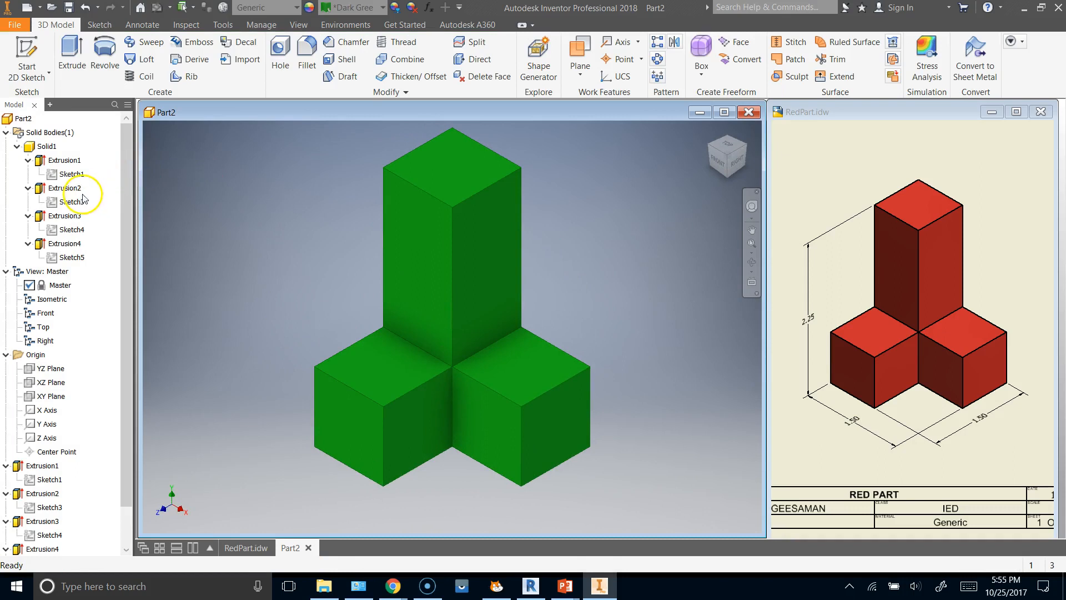
right_click(94, 327)
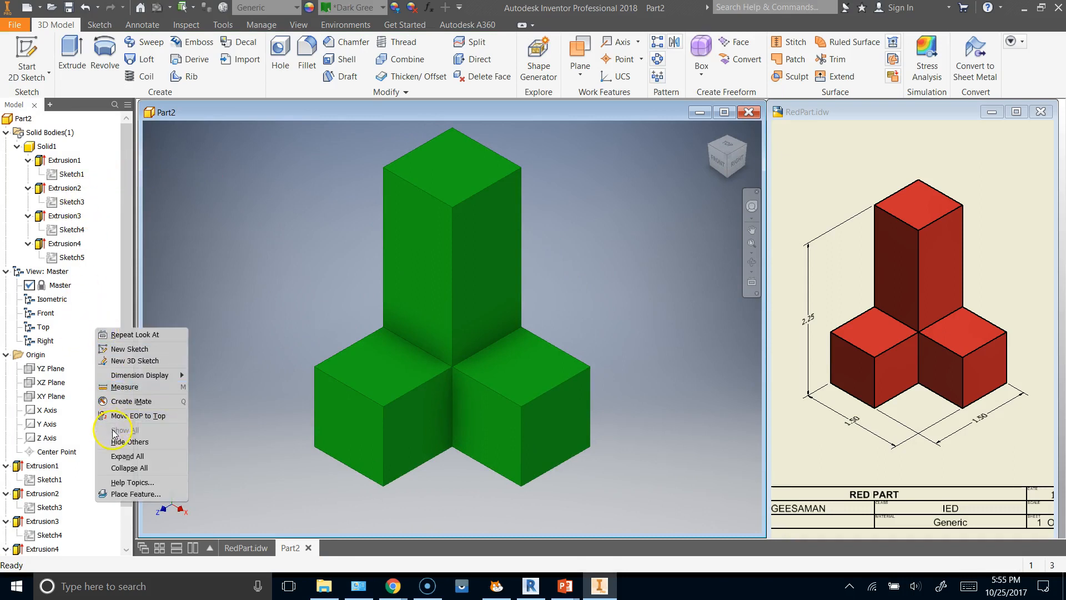
left_click(128, 467)
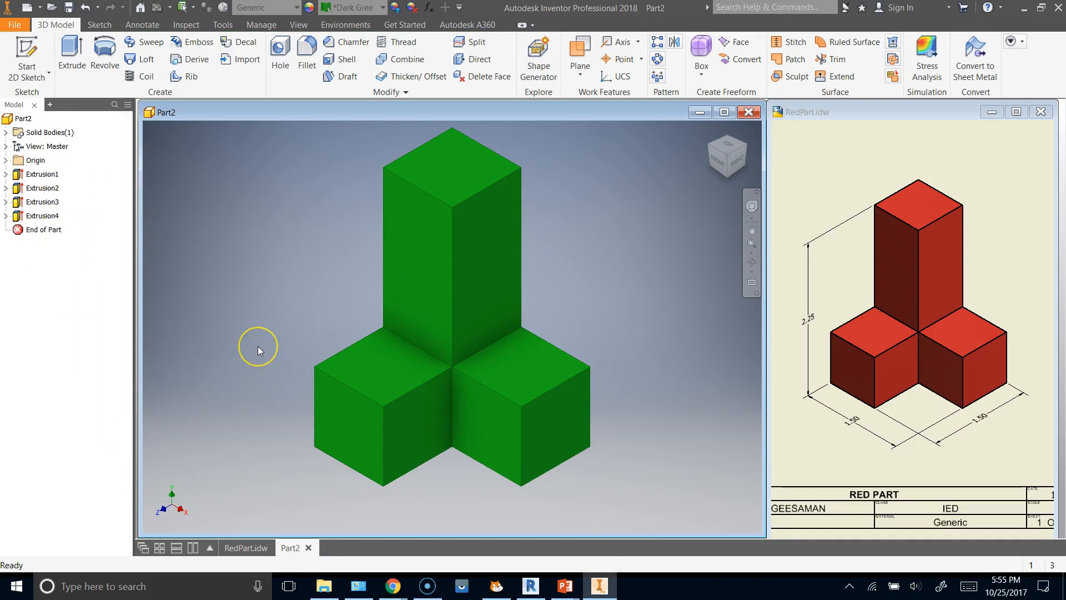